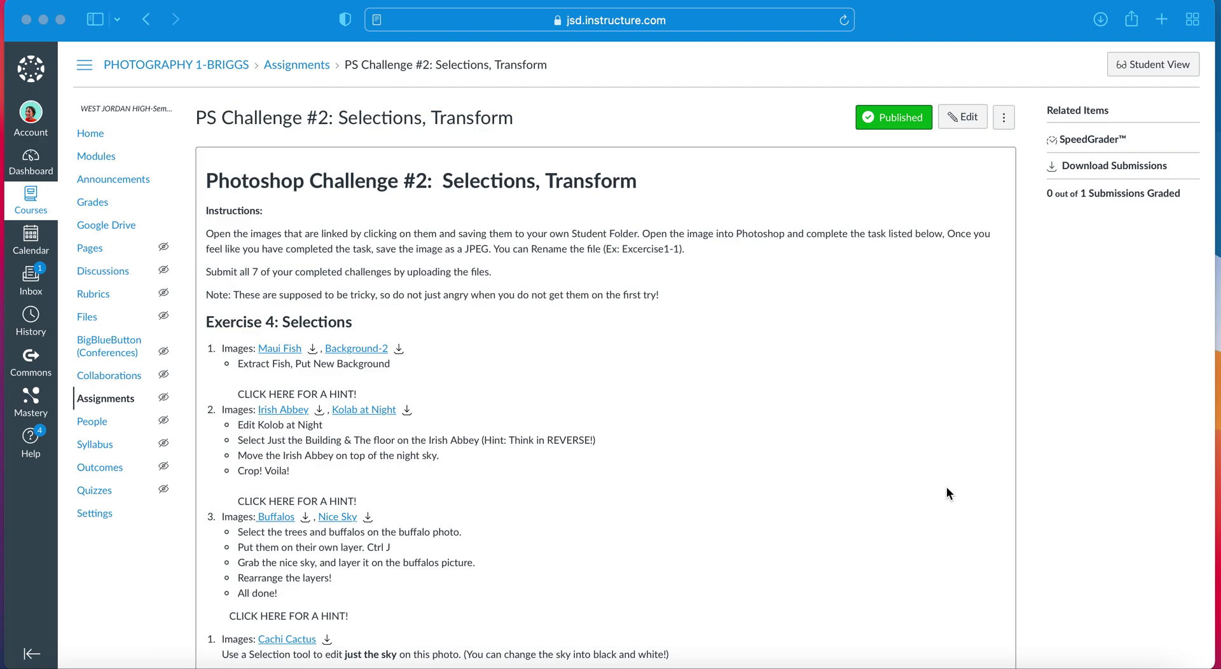
Step: Check the red-orange background image, then bring the Maui fish image back into view in Photoshop
left_click(945, 666)
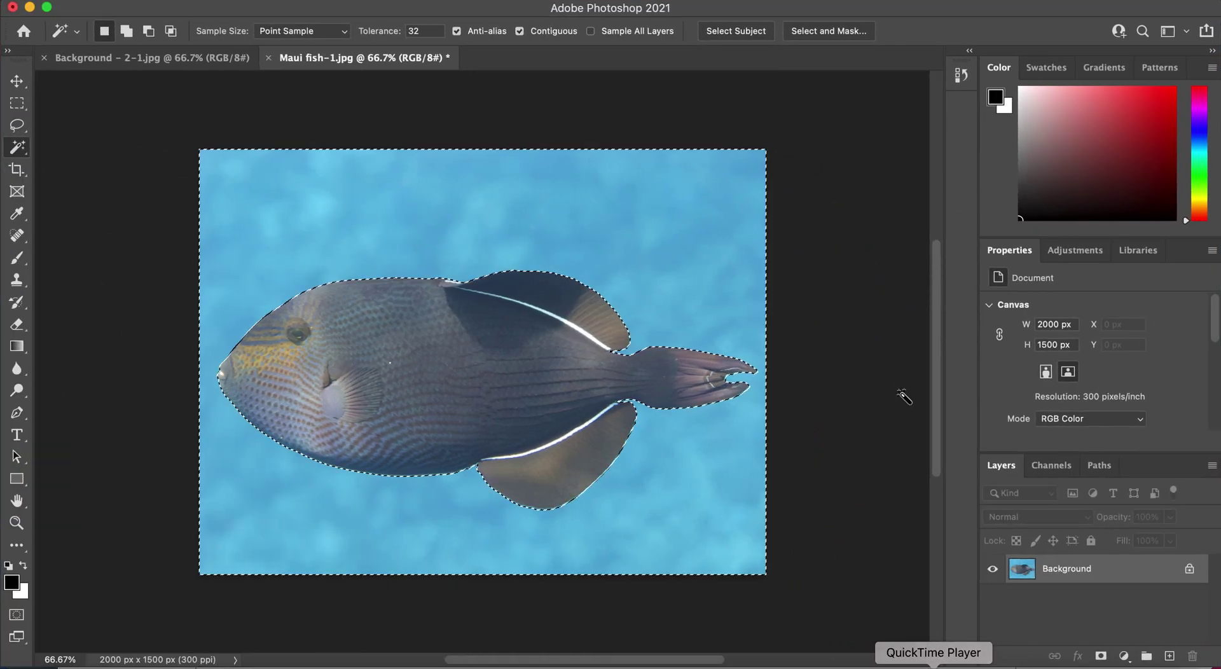
left_click(167, 57)
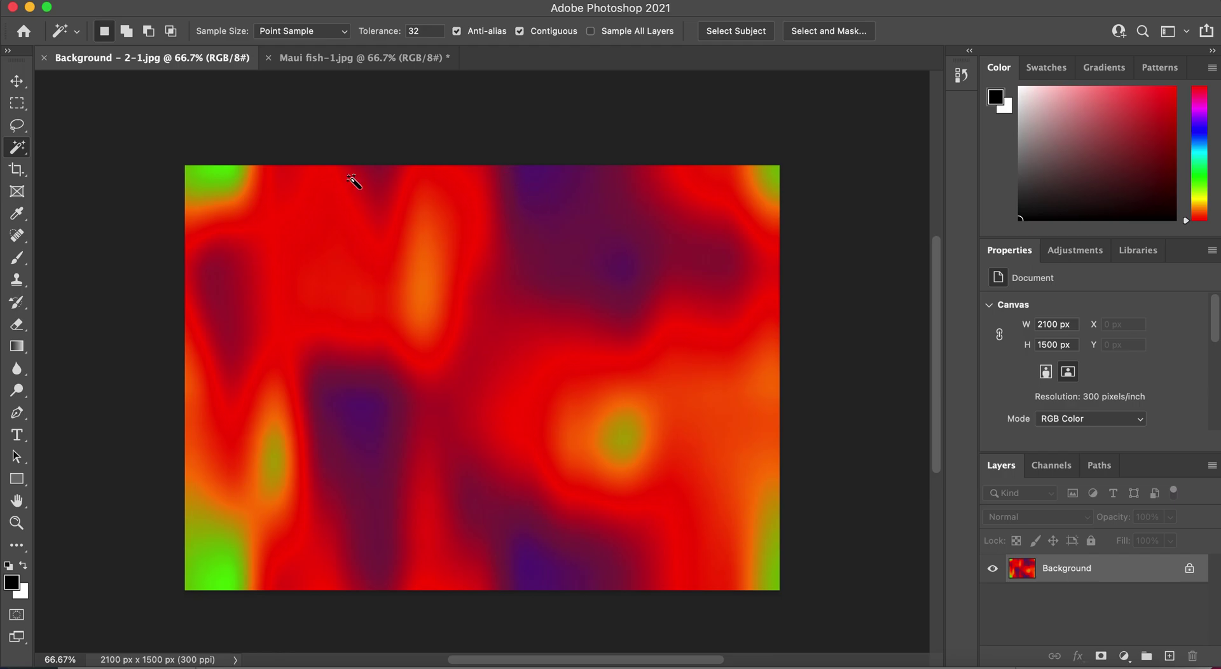
left_click(363, 60)
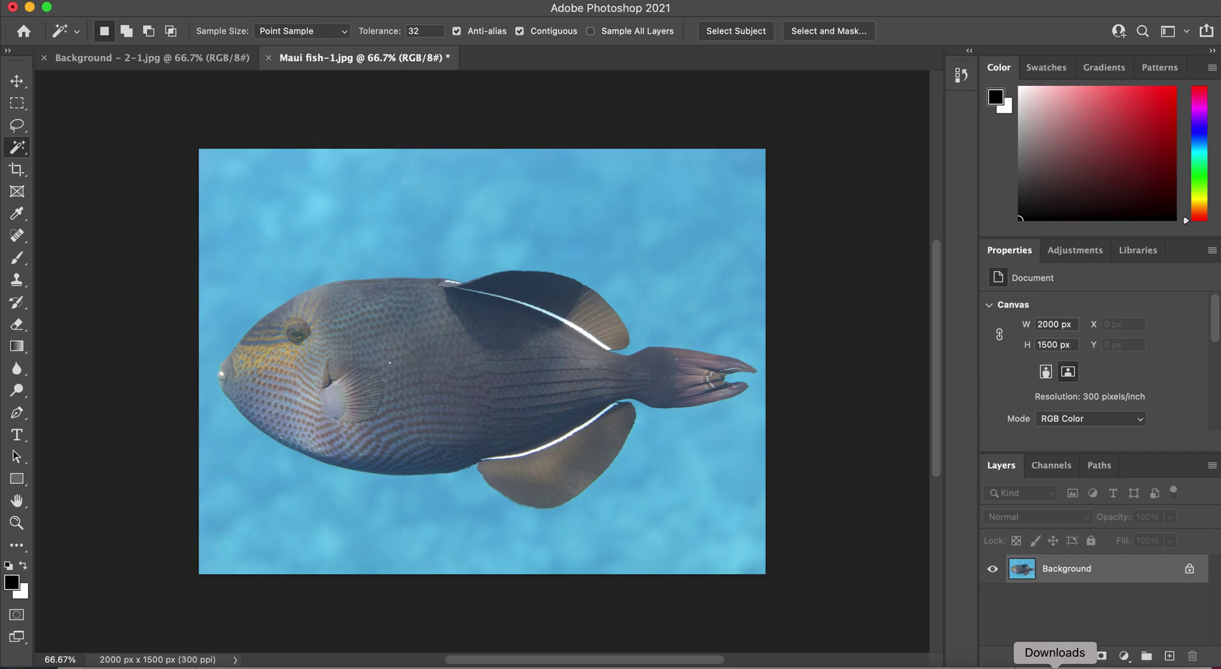
left_click(30, 8)
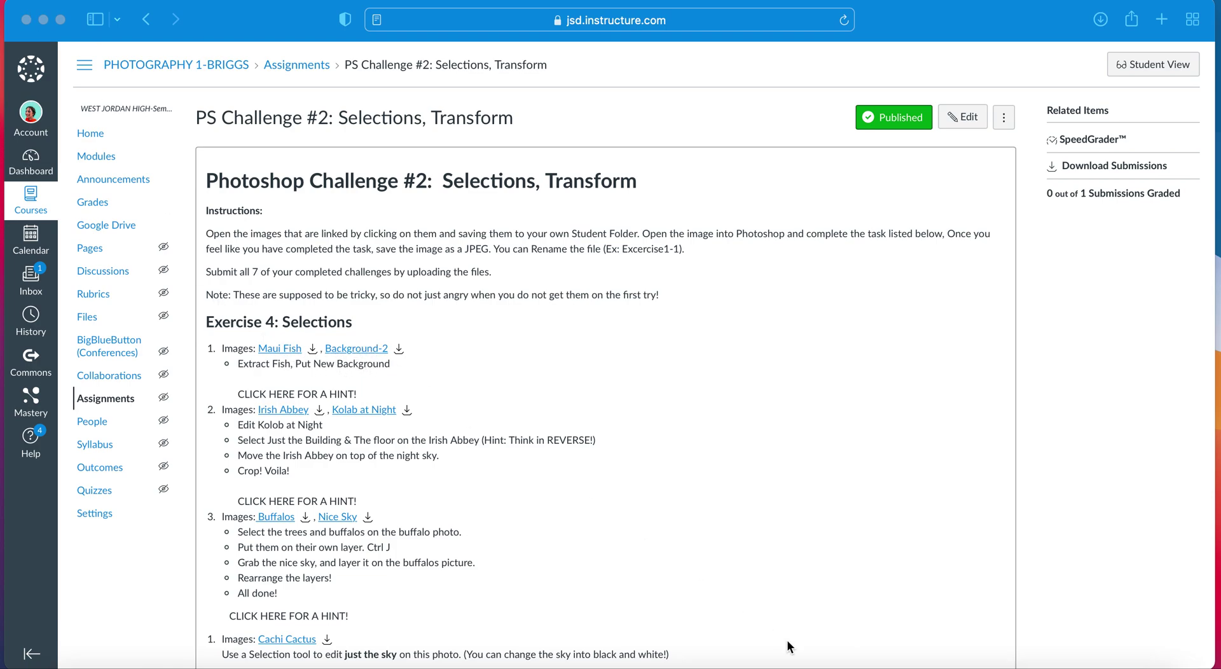
left_click(954, 662)
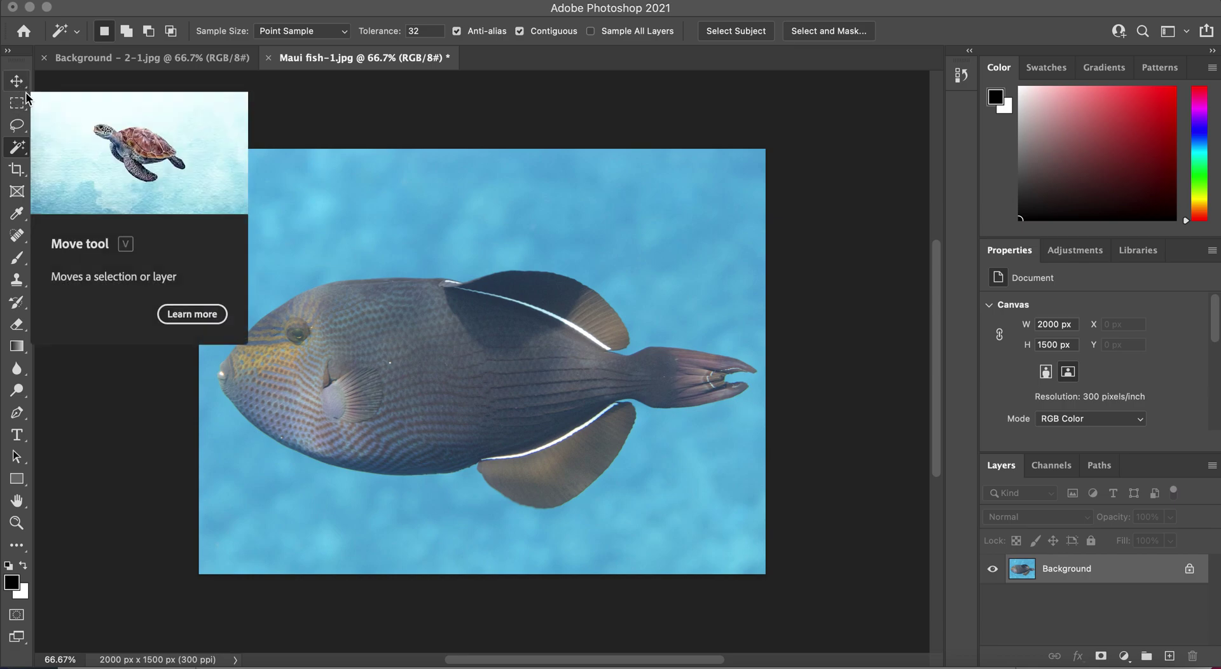
left_click(19, 112)
right_click(19, 111)
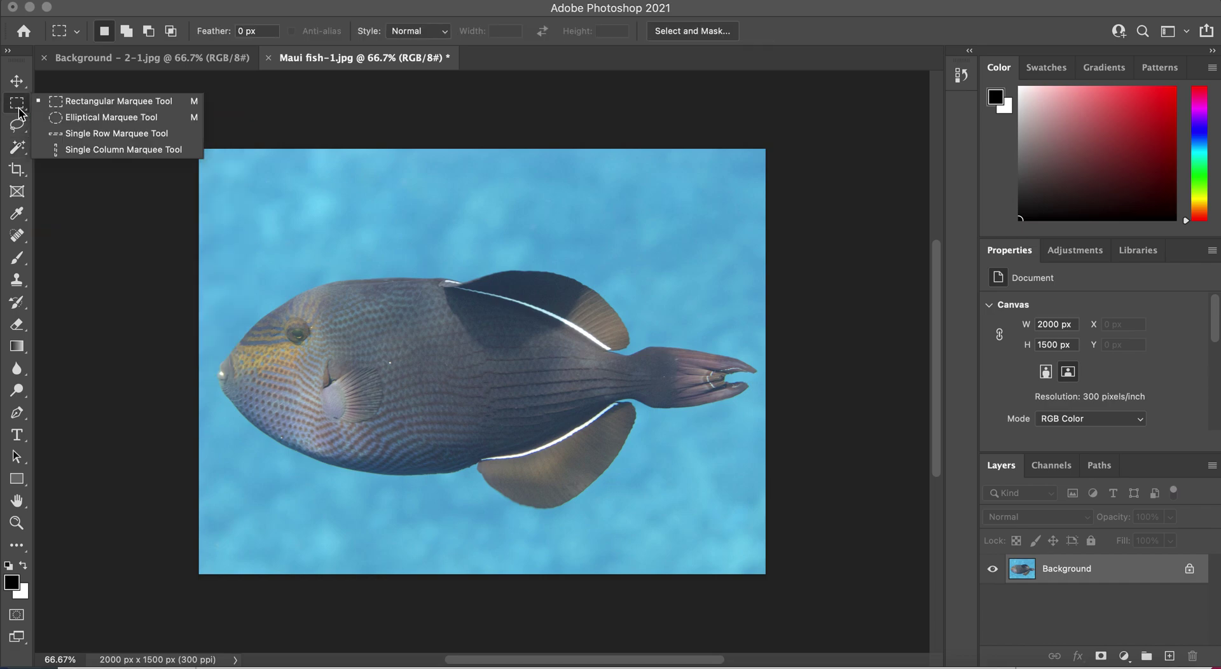
left_click(121, 105)
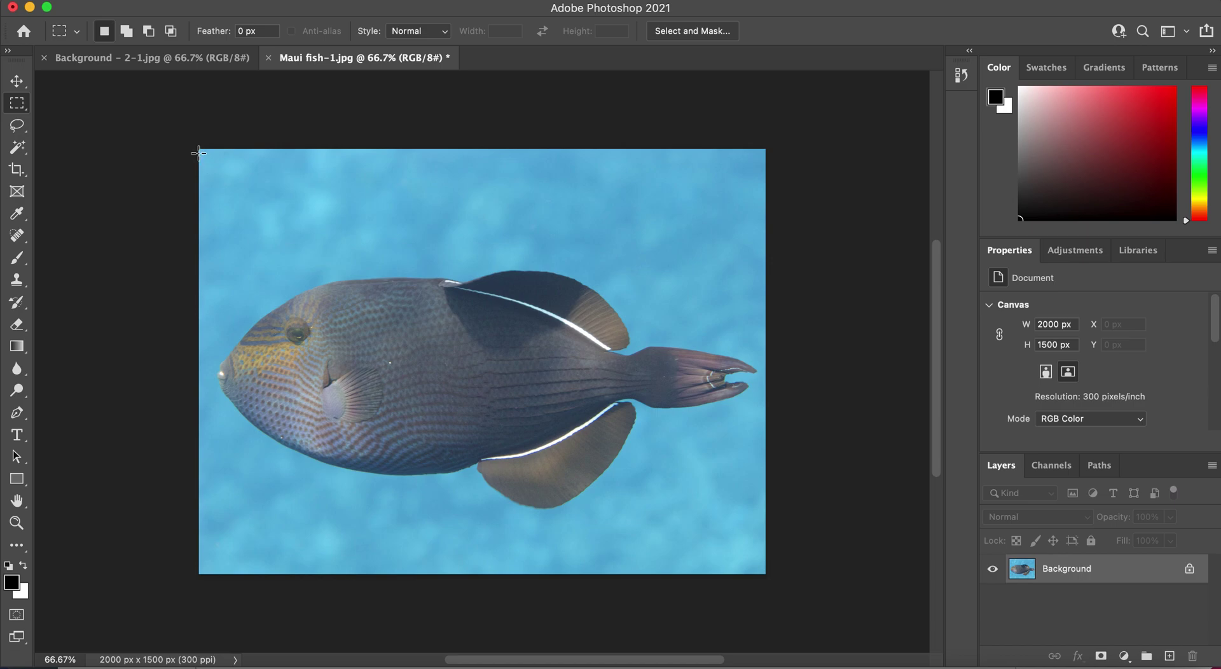
left_click_drag(199, 153, 678, 473)
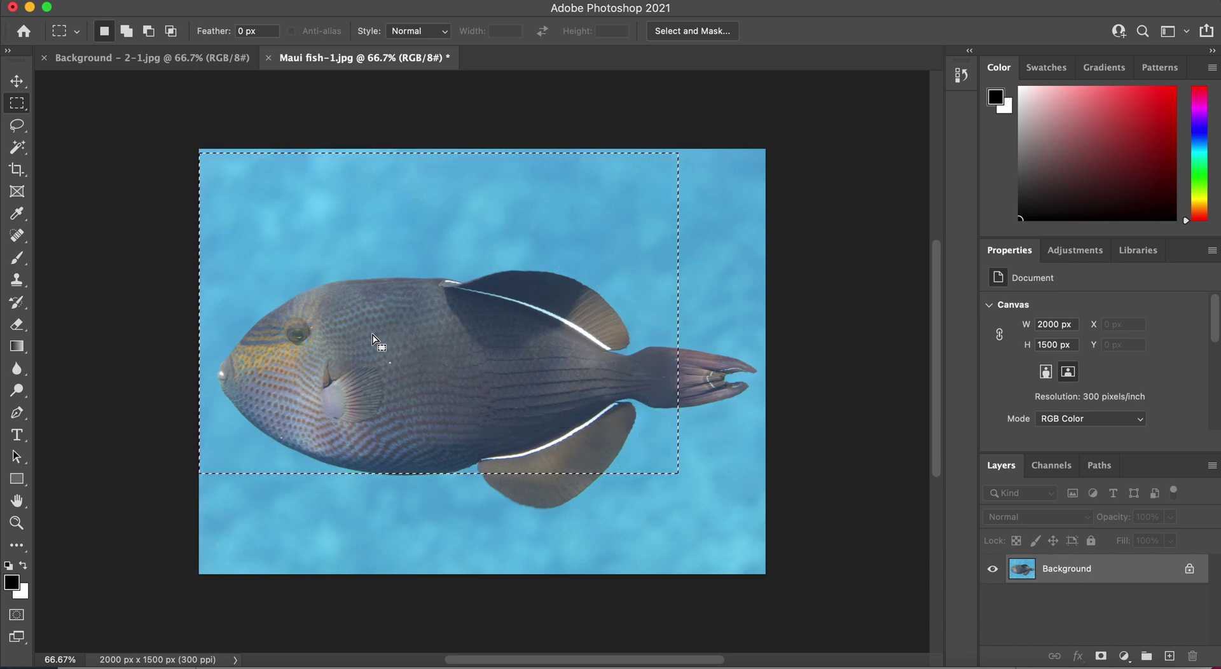
left_click(17, 81)
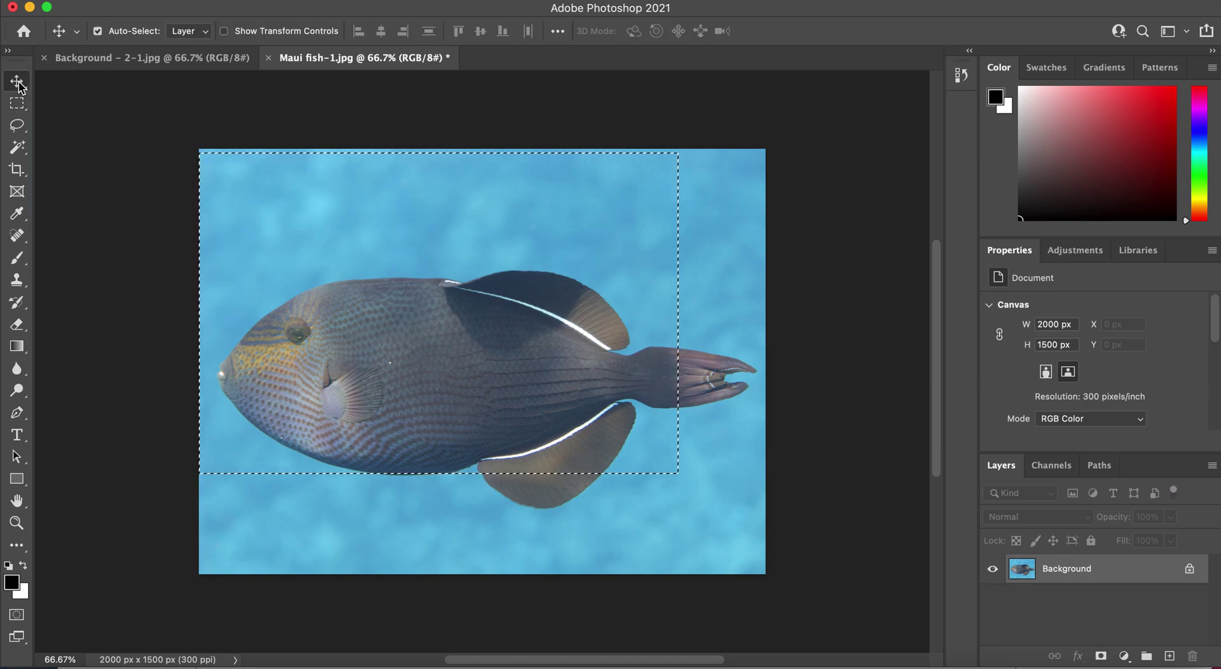
mouse_move(486, 390)
left_mouse_down()
mouse_move(505, 293)
mouse_move(419, 141)
mouse_move(192, 36)
mouse_move(471, 402)
left_mouse_up()
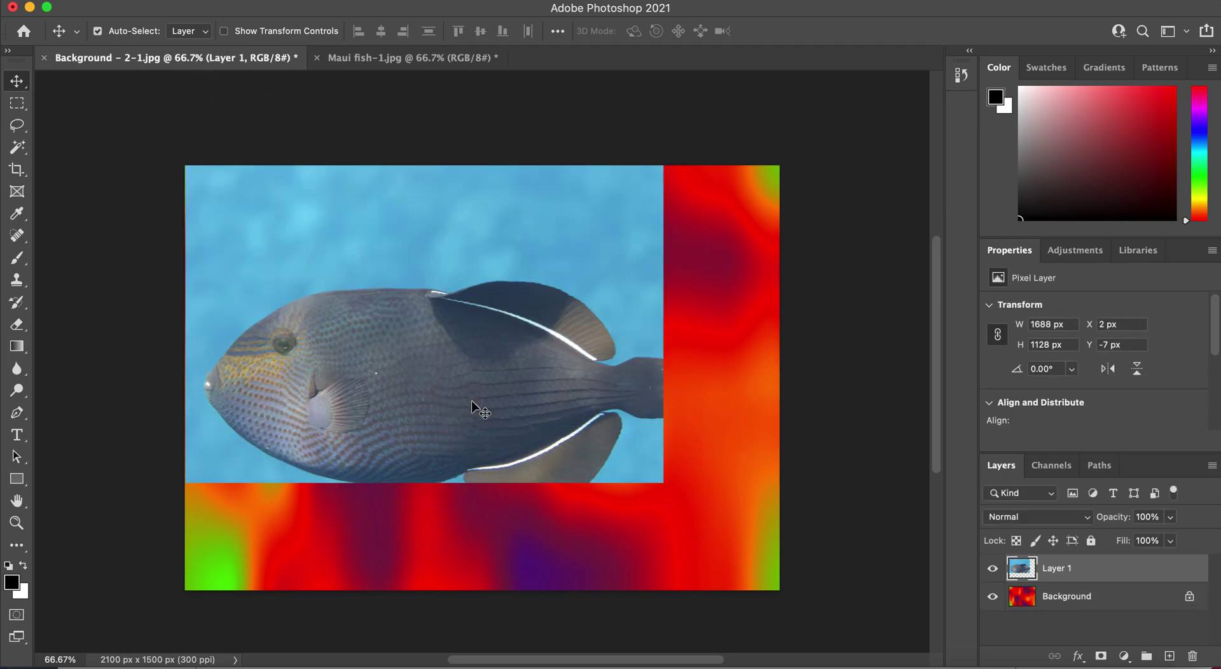
key("ctrl+z")
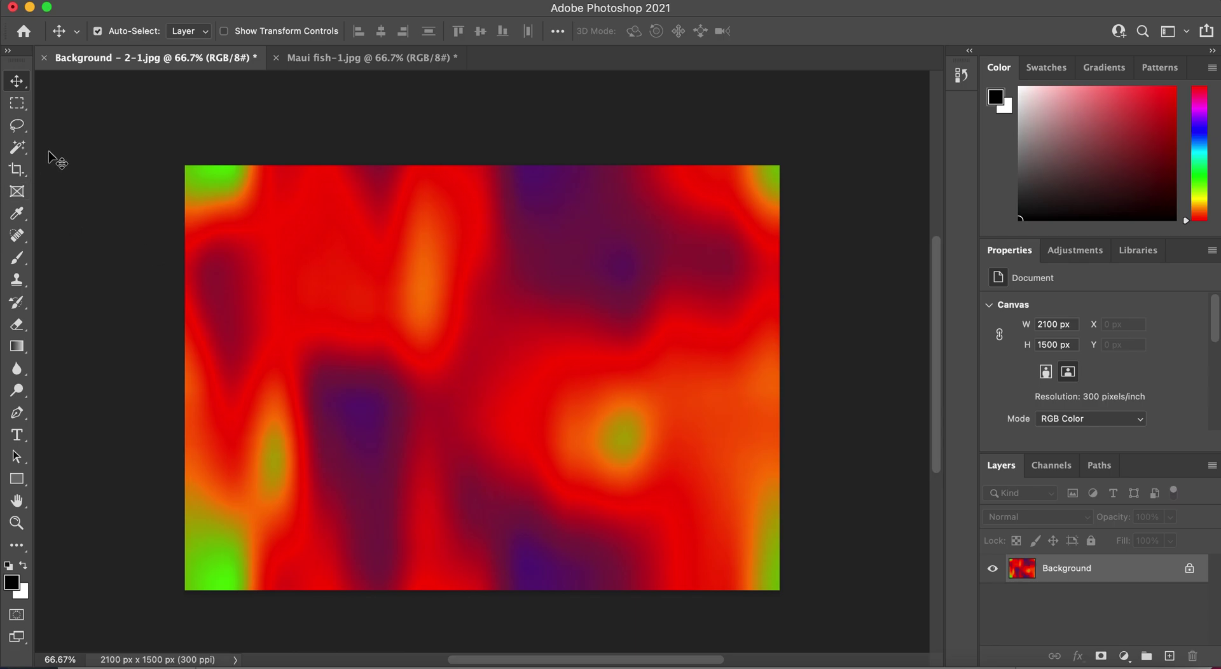
left_click(374, 58)
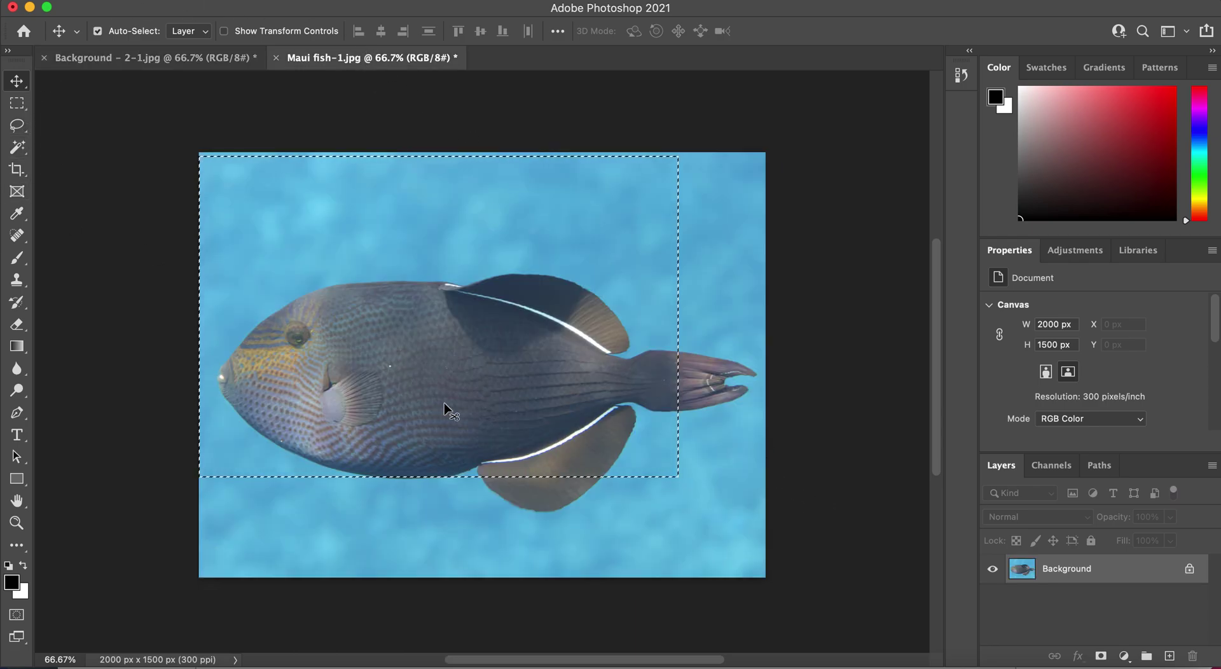
key("super")
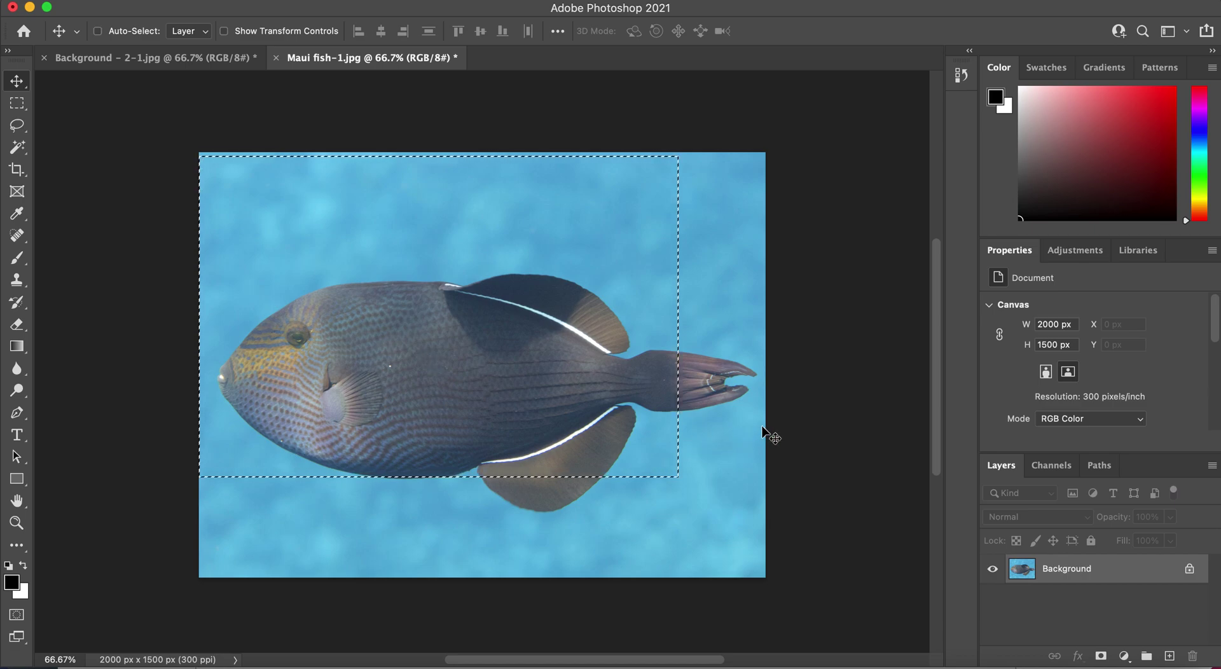
key("super+d")
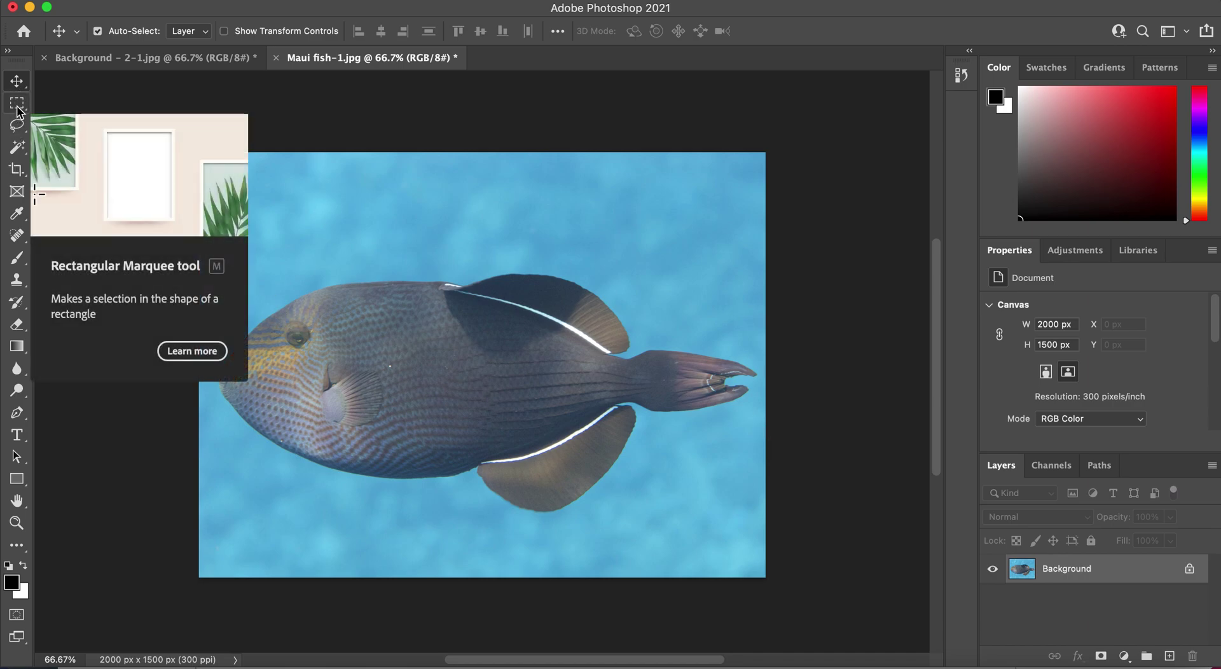
left_click(16, 153)
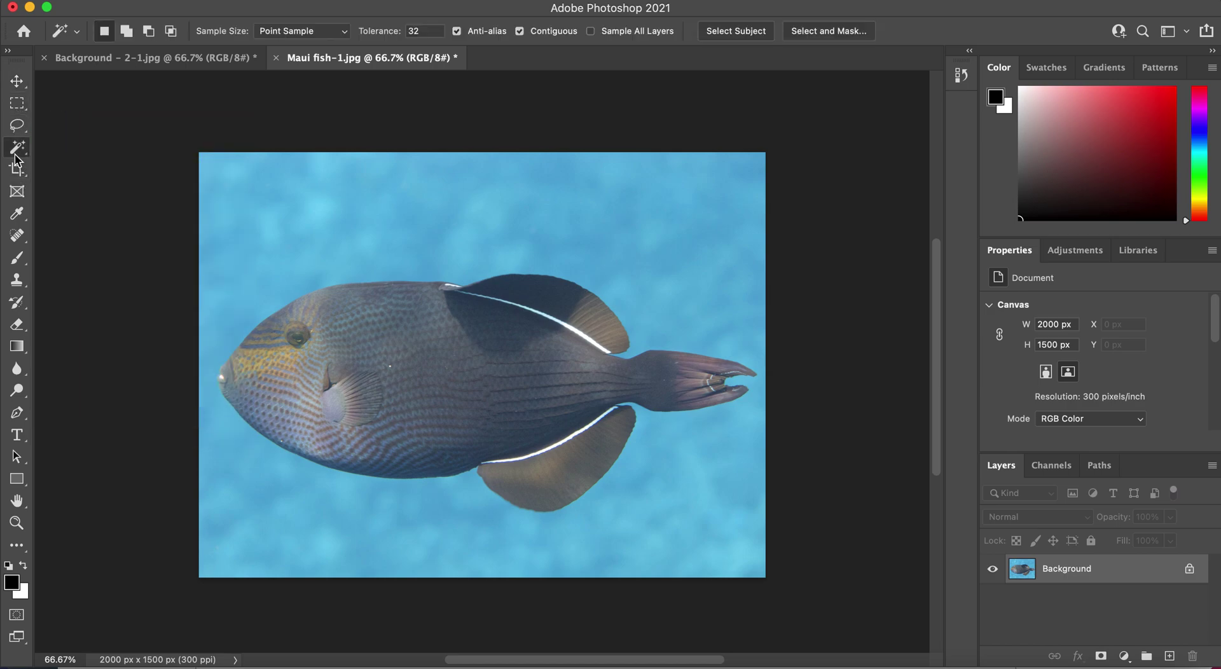
right_click(14, 155)
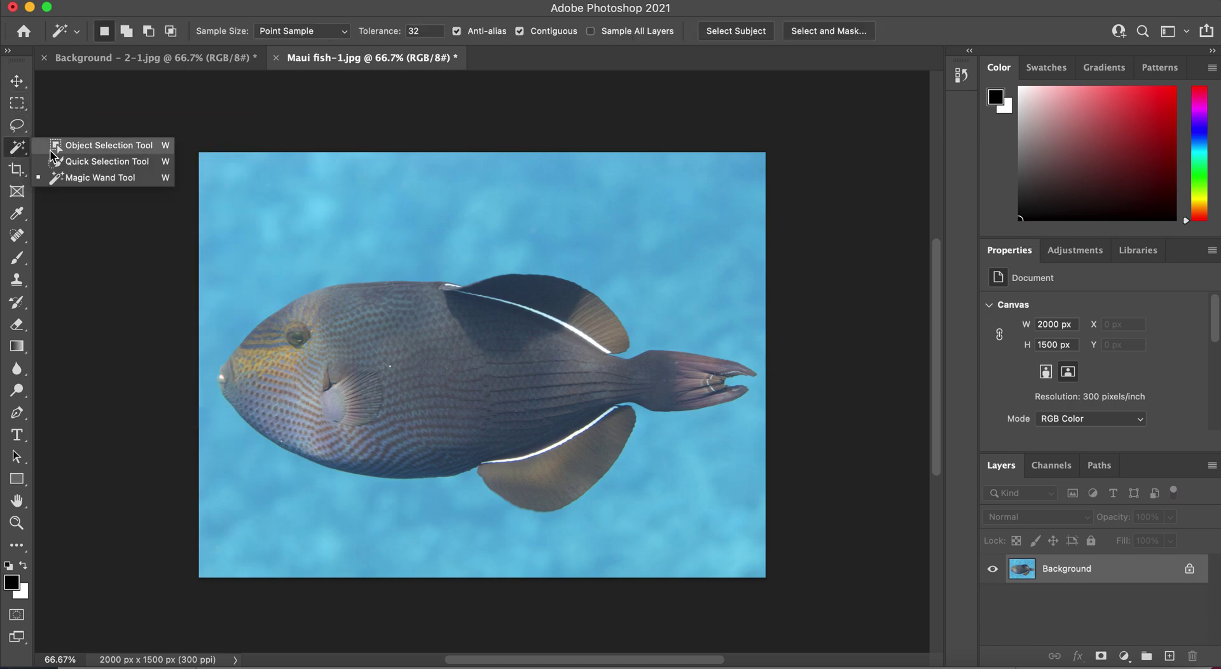
left_click(91, 179)
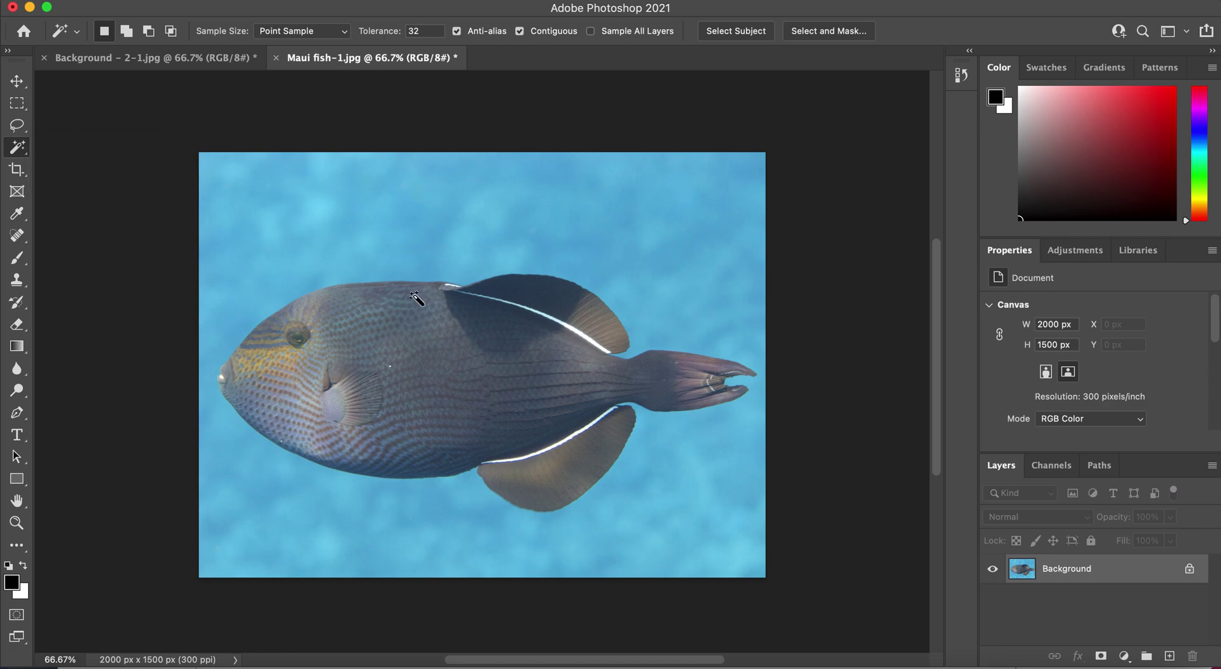
left_click(660, 201)
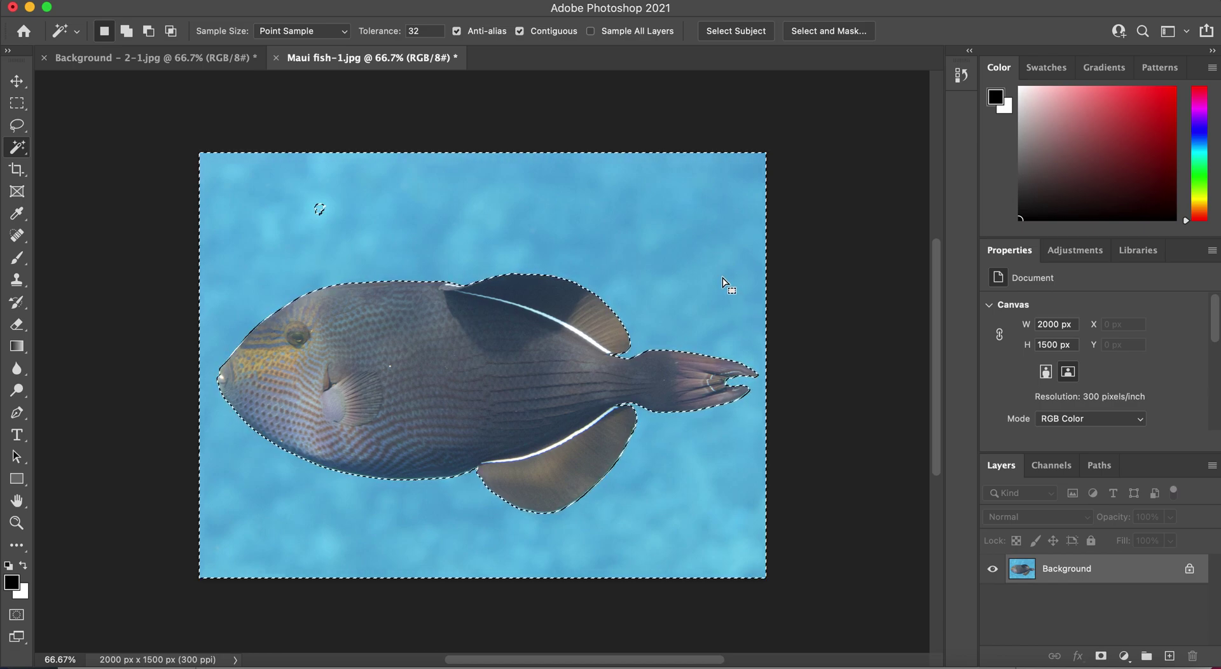
key("shift")
left_click(319, 207)
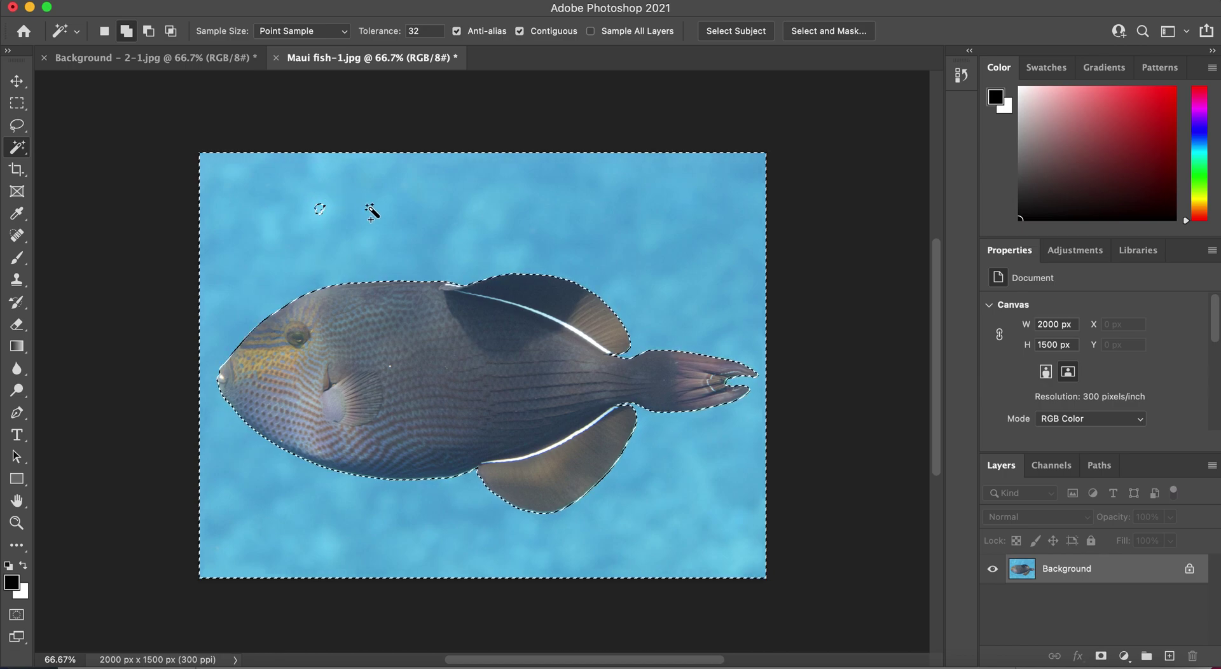
left_click(320, 205, "shift")
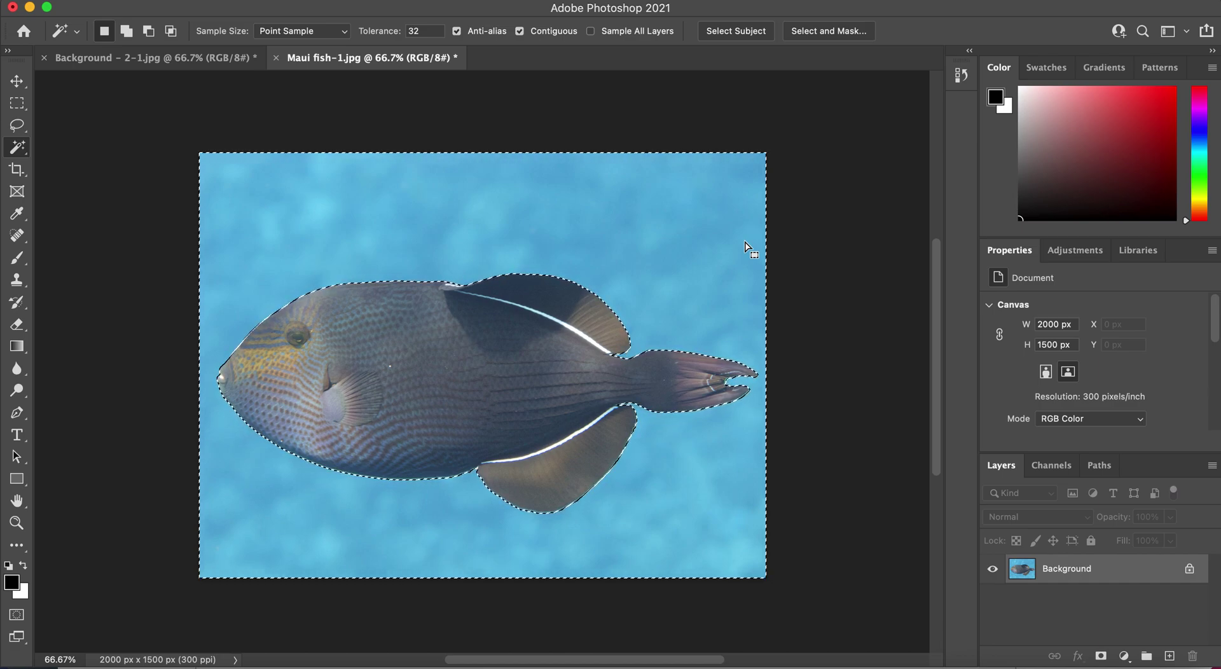
key("shift")
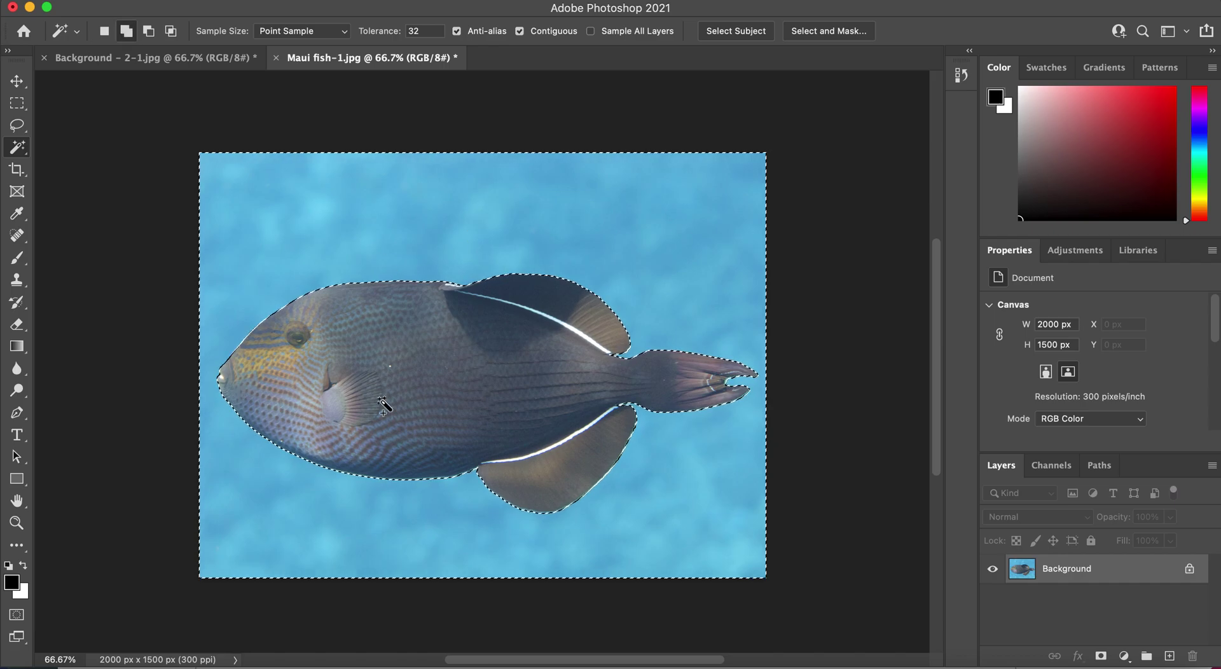
left_click(412, 352, "shift")
left_click(560, 465, "shift")
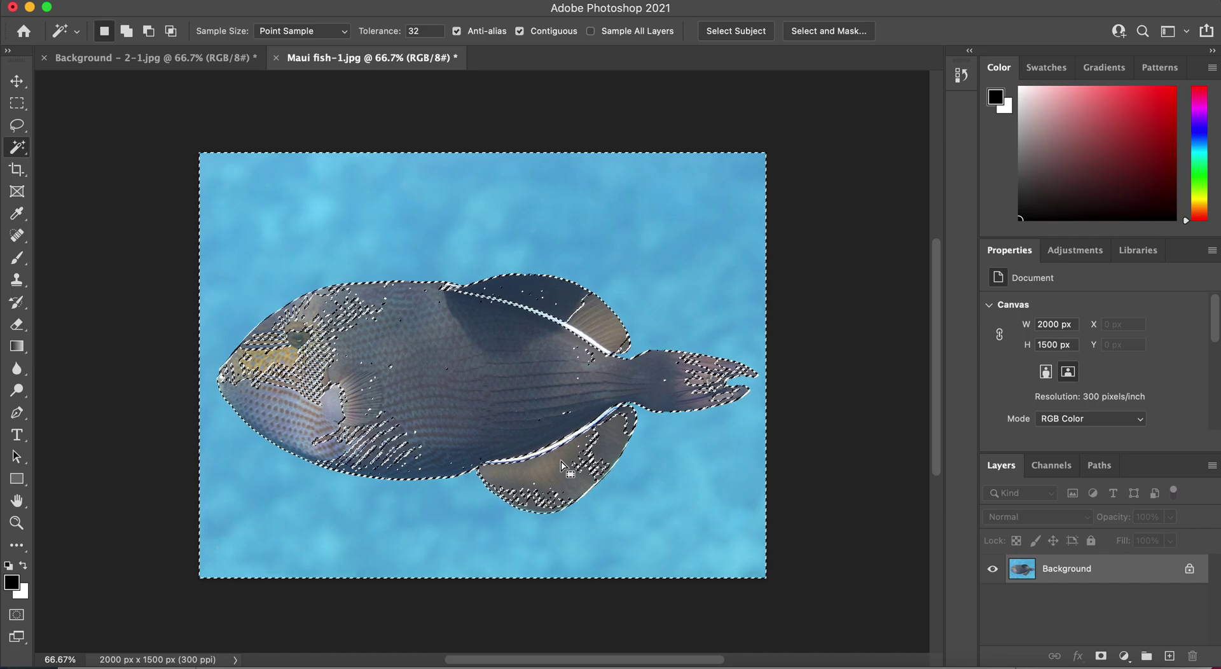
key("super+d")
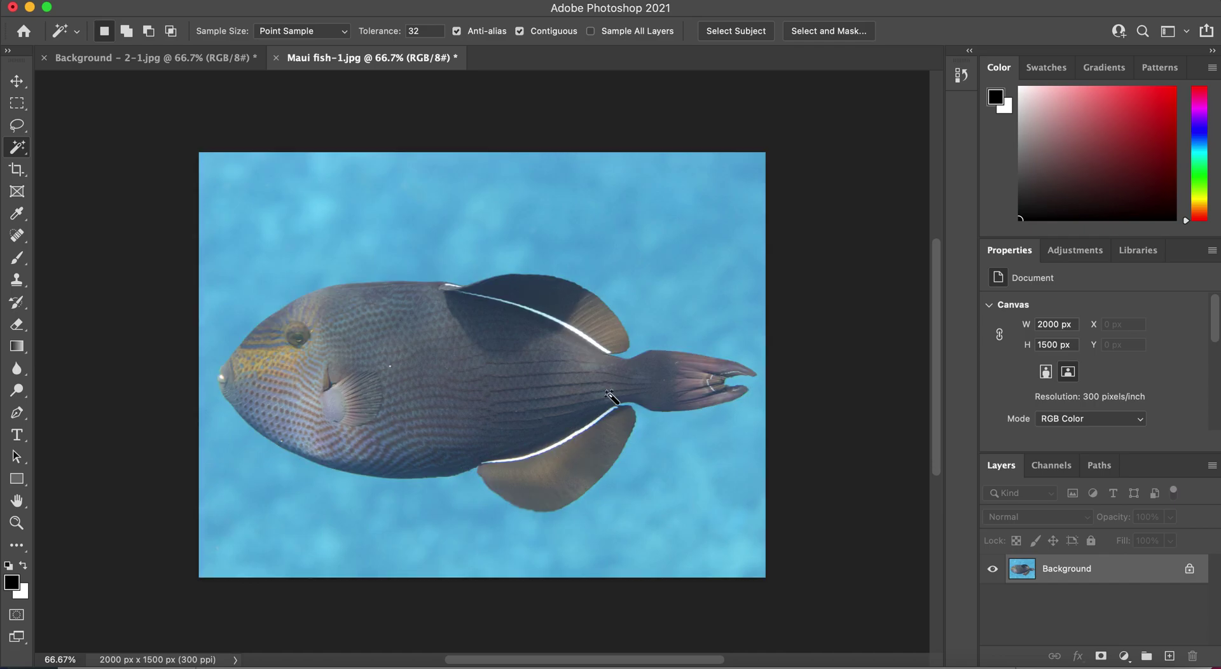
Step: Select the blue water, invert to isolate the fish, and drag it onto the red-orange background
left_click(598, 220)
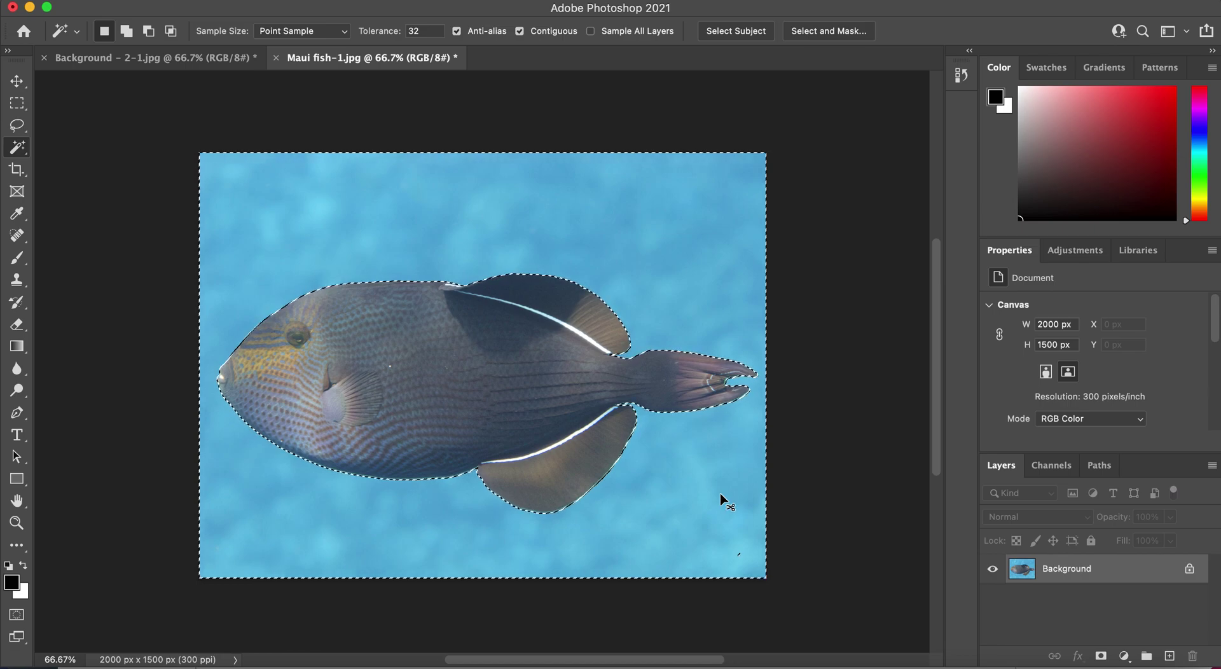
key("super+shift+i")
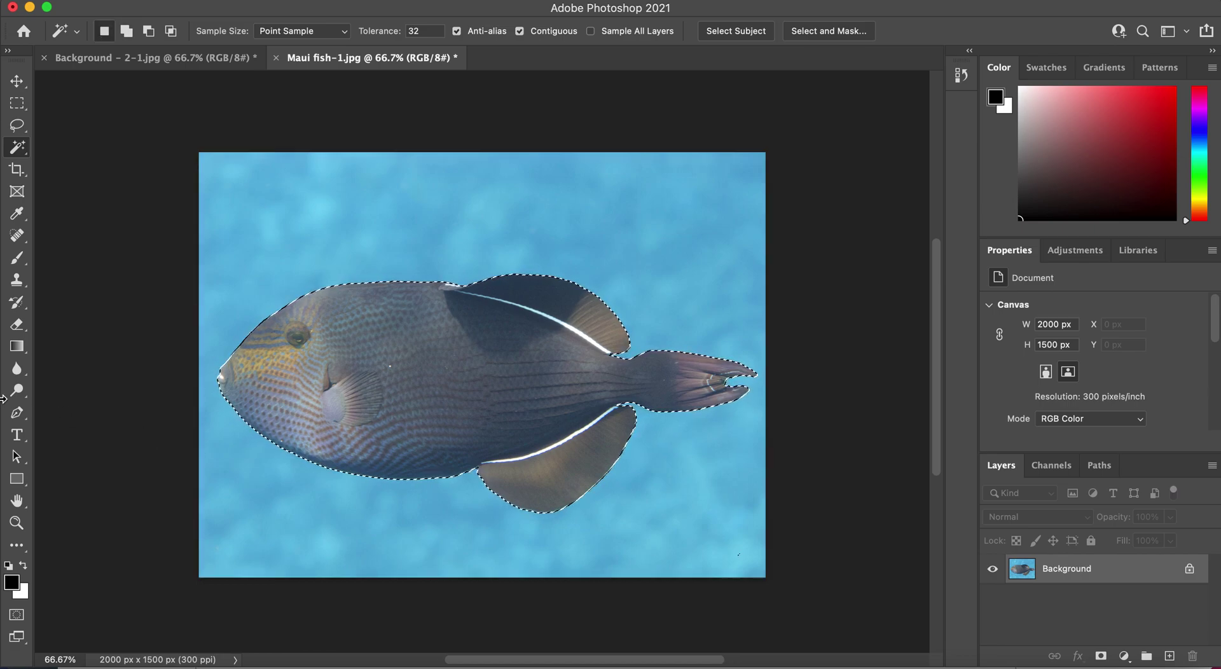
left_click(18, 85)
left_click_drag(456, 319, 240, 72)
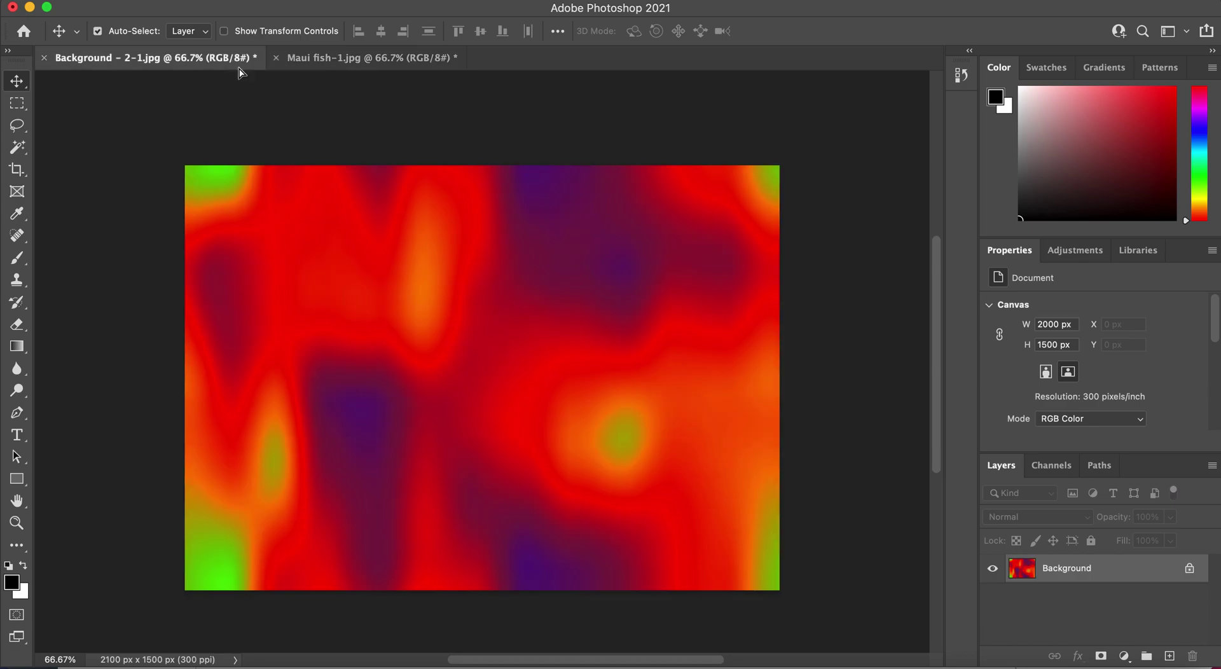
left_click_drag(562, 442, 414, 389)
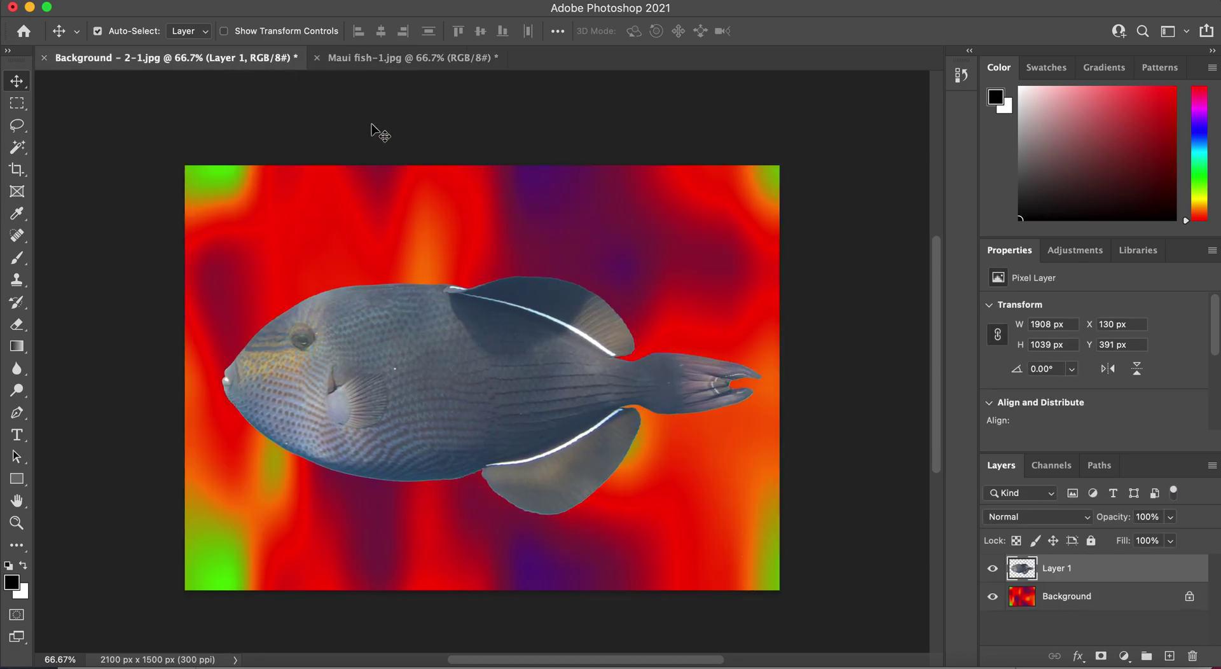
left_click(441, 57)
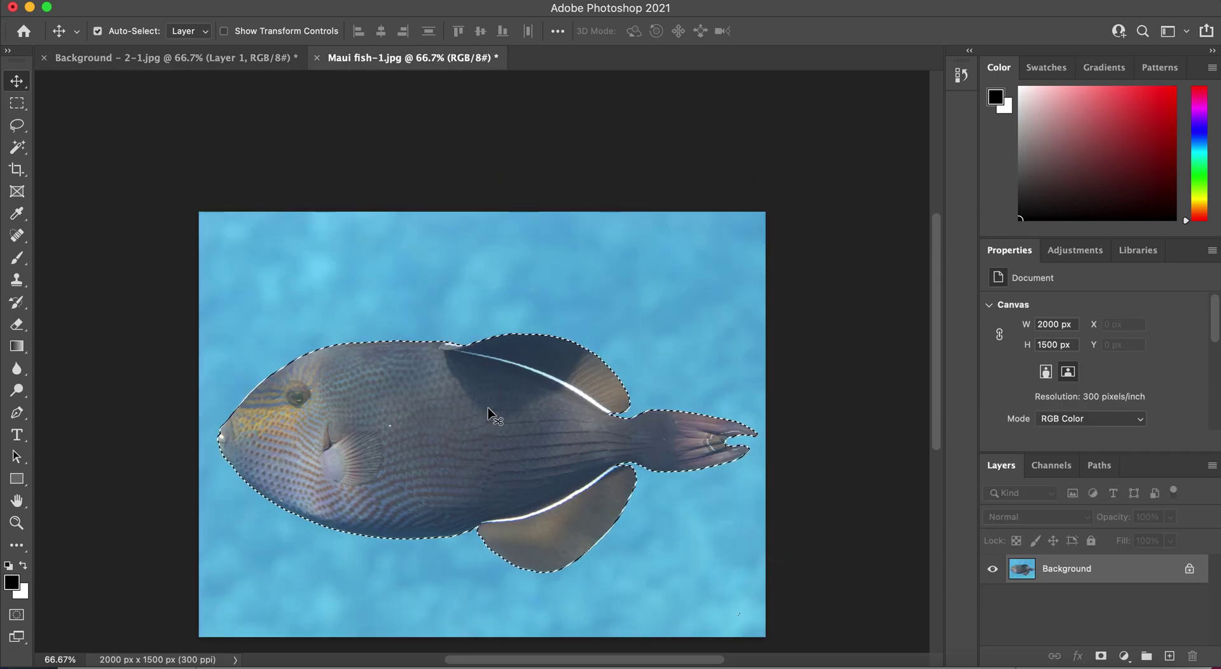
Step: Copy the selected fish onto its own layer and toggle the blue water off and on to check it
scroll(920, 326, "down", 3)
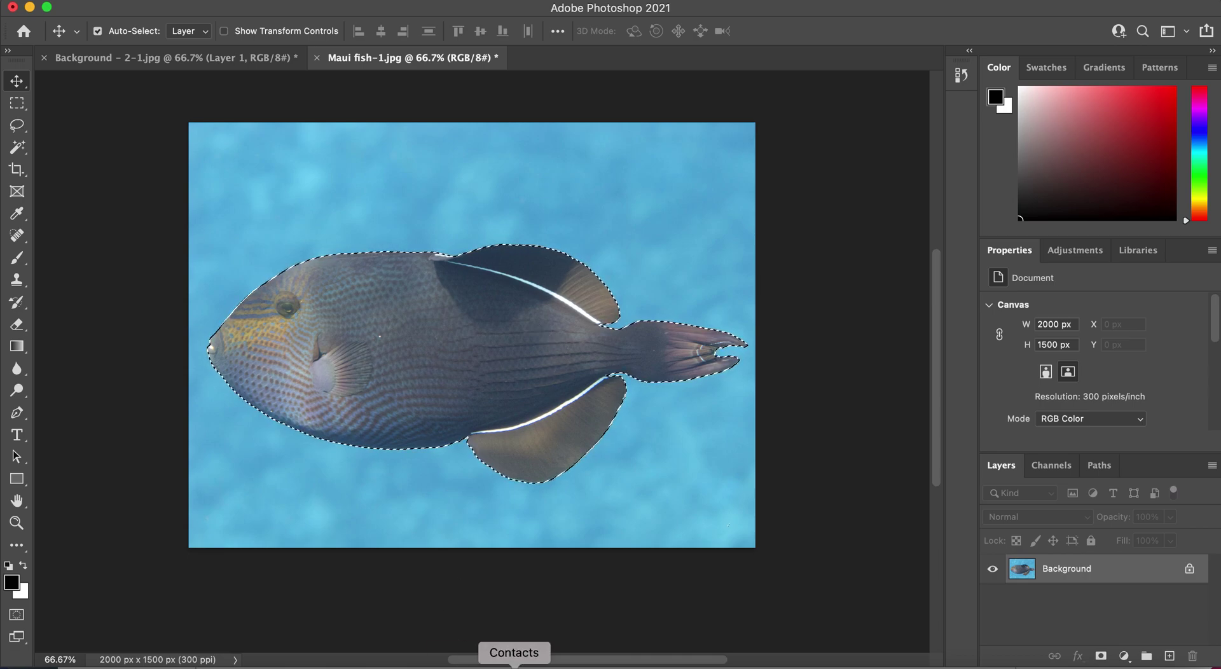
key("super+j")
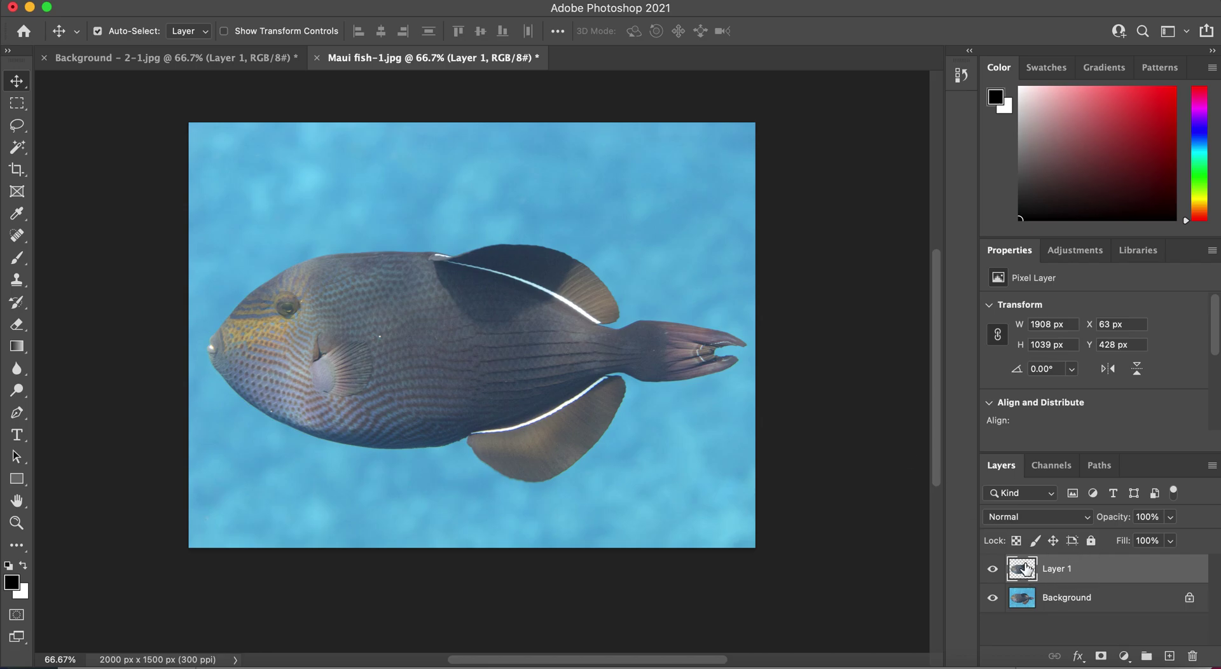
left_click(992, 597)
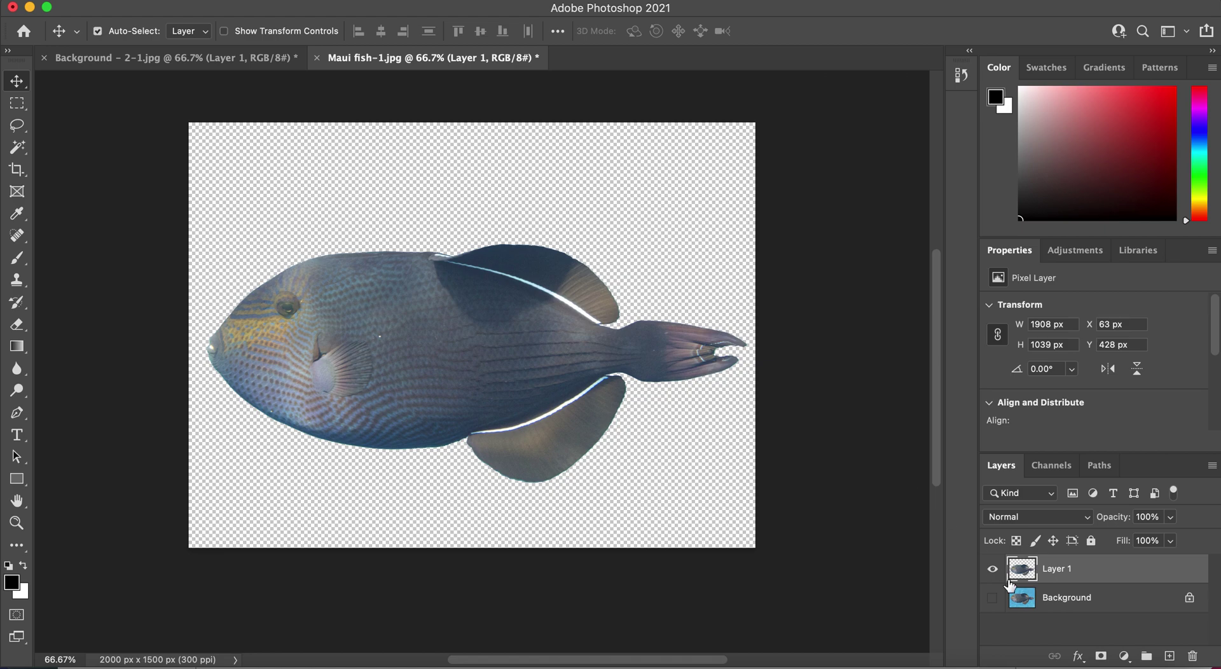
left_click(992, 597)
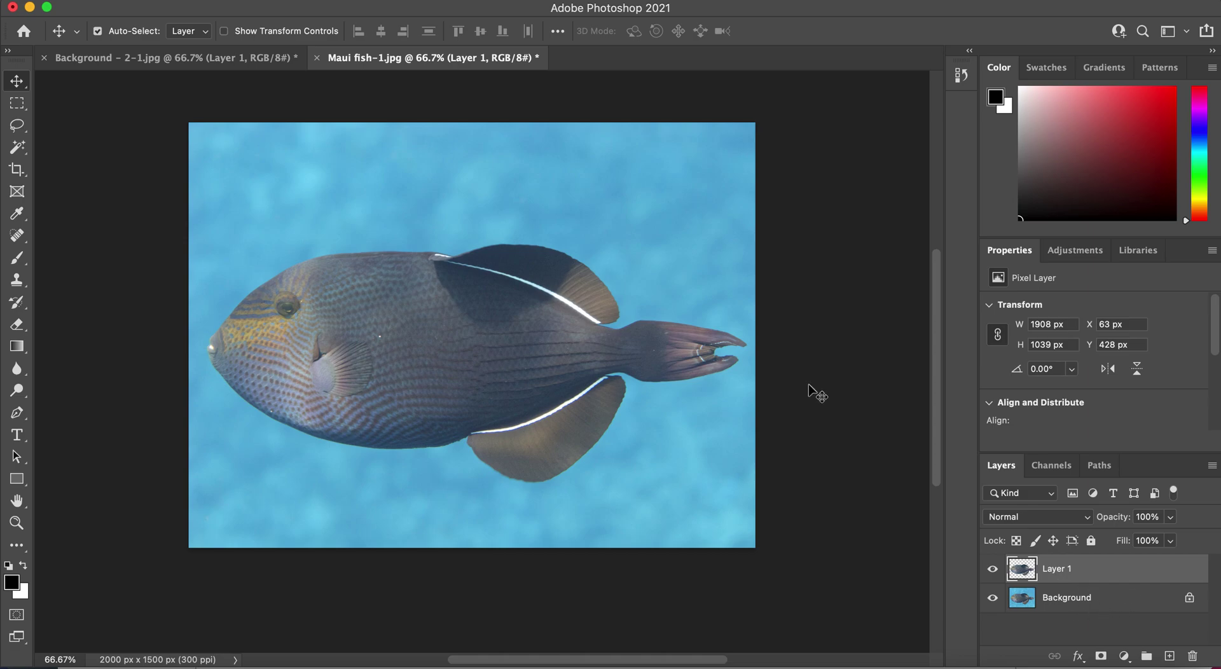
Step: Delete the fish layer from the red-orange background image and drag the background toward the fish photo
left_click(92, 58)
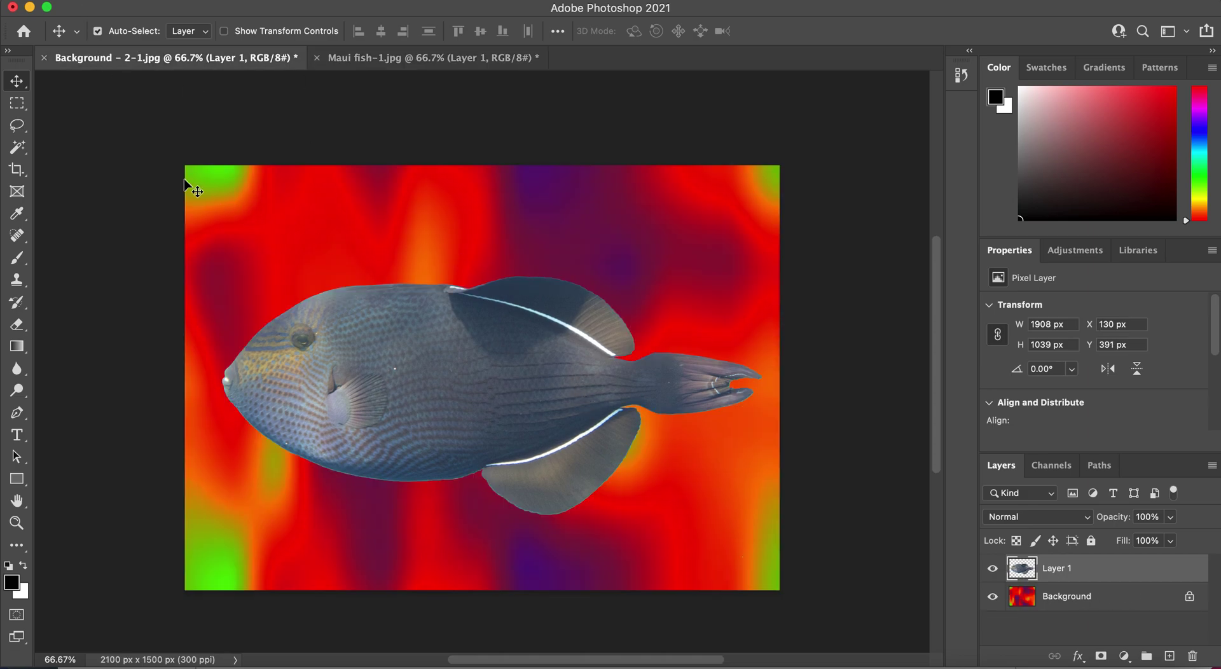
key("Delete")
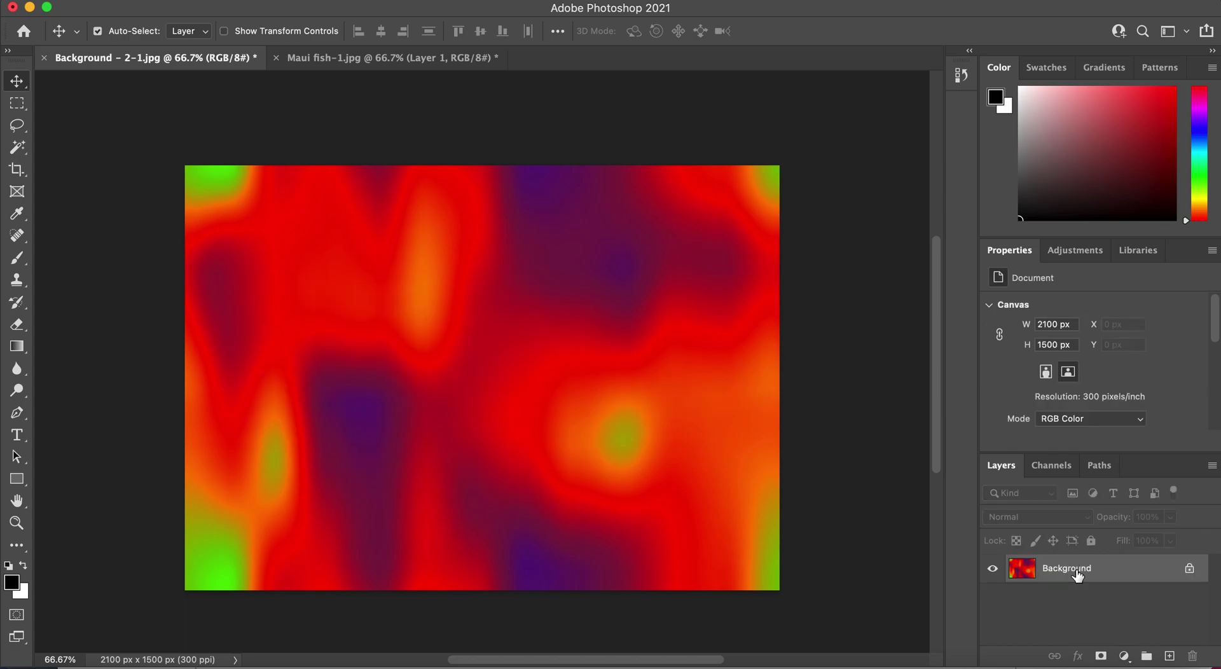
left_click_drag(412, 413, 499, 430)
Step: Move and enlarge the red-orange layer past the canvas edges so it covers the fish photo
left_click_drag(639, 407, 598, 285)
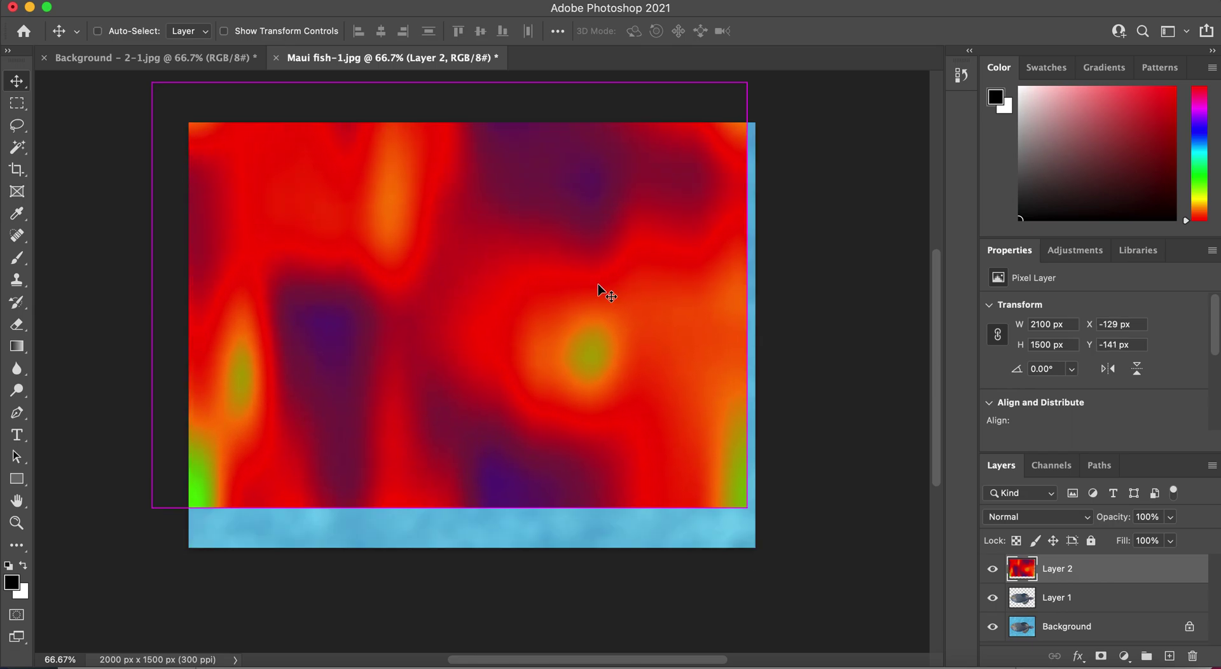
key("super+t")
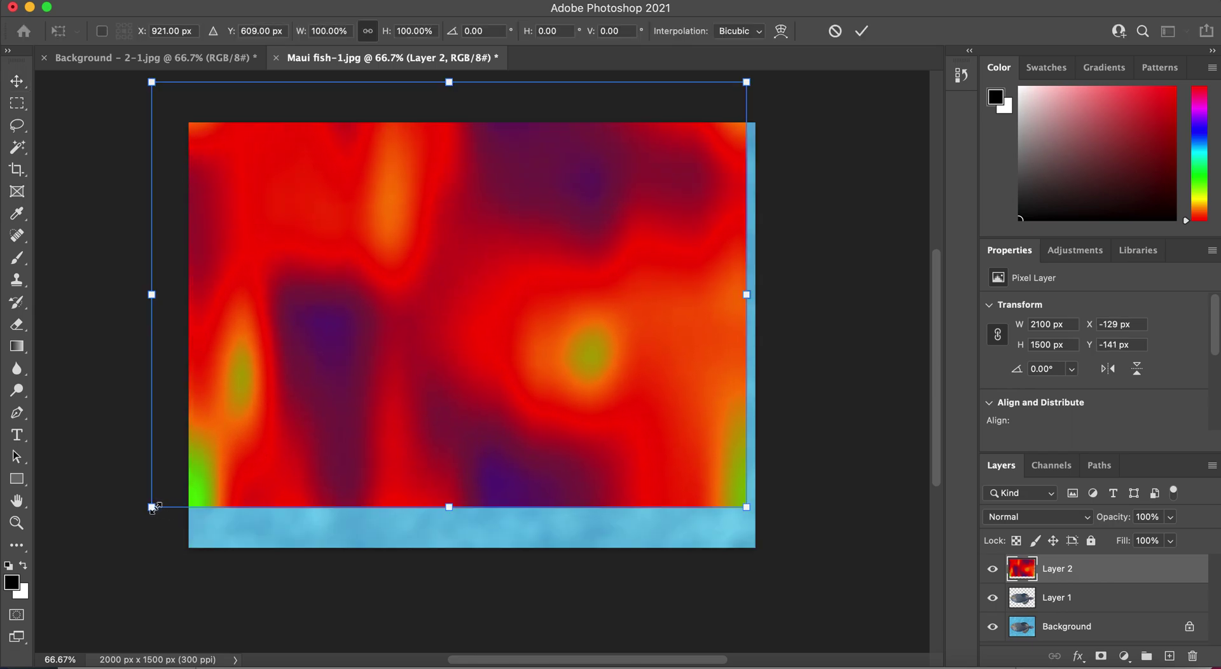
left_click_drag(152, 508, 106, 540)
left_click_drag(523, 426, 532, 425)
key("Return")
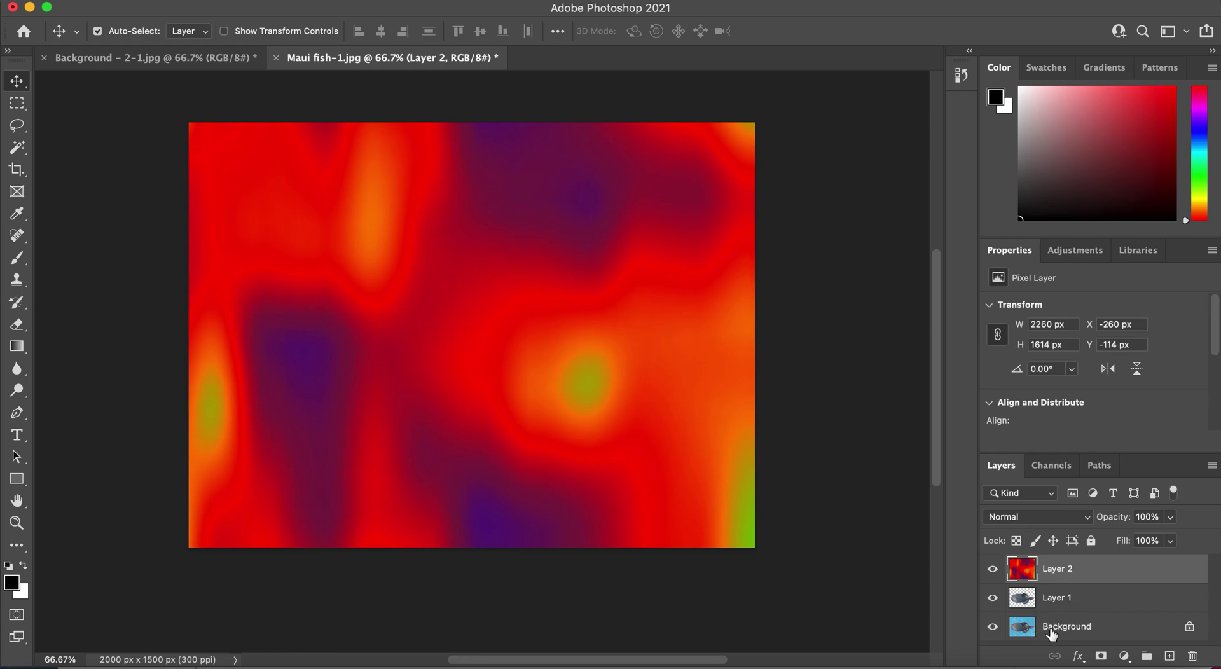
Step: Stack the fish layer above the red-orange layer and reposition the fish to X 46, Y 401
left_click_drag(1065, 605, 1082, 566)
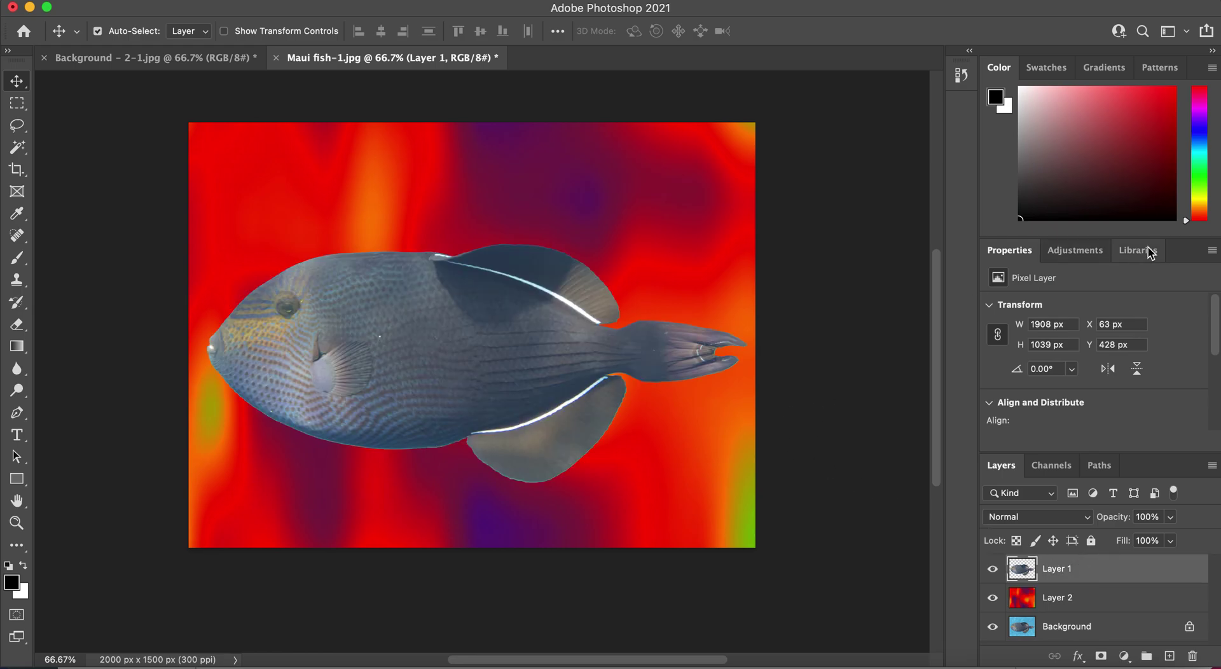
left_click_drag(370, 376, 379, 339)
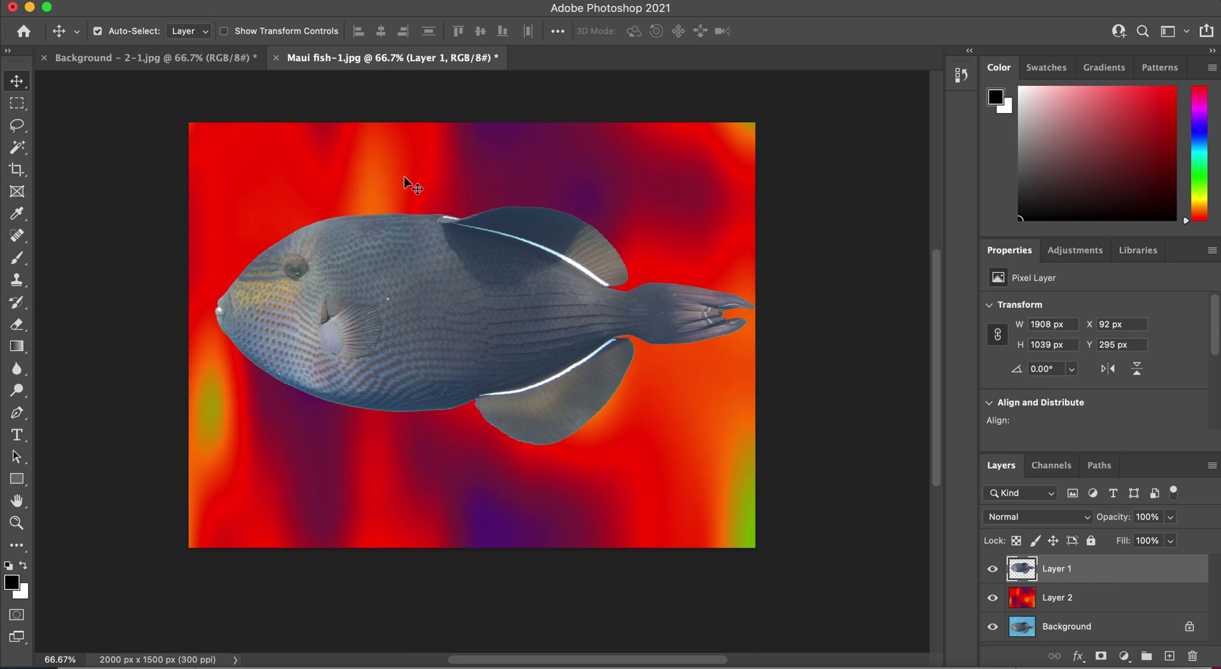
left_click_drag(356, 244, 345, 276)
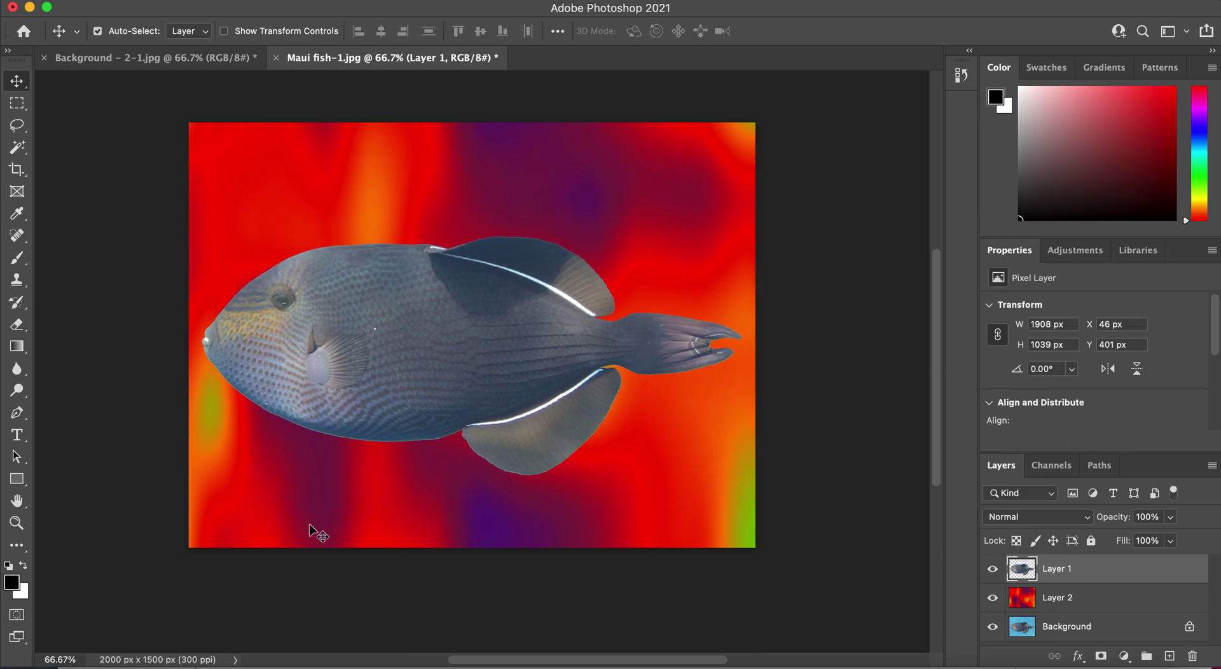
key("super+t")
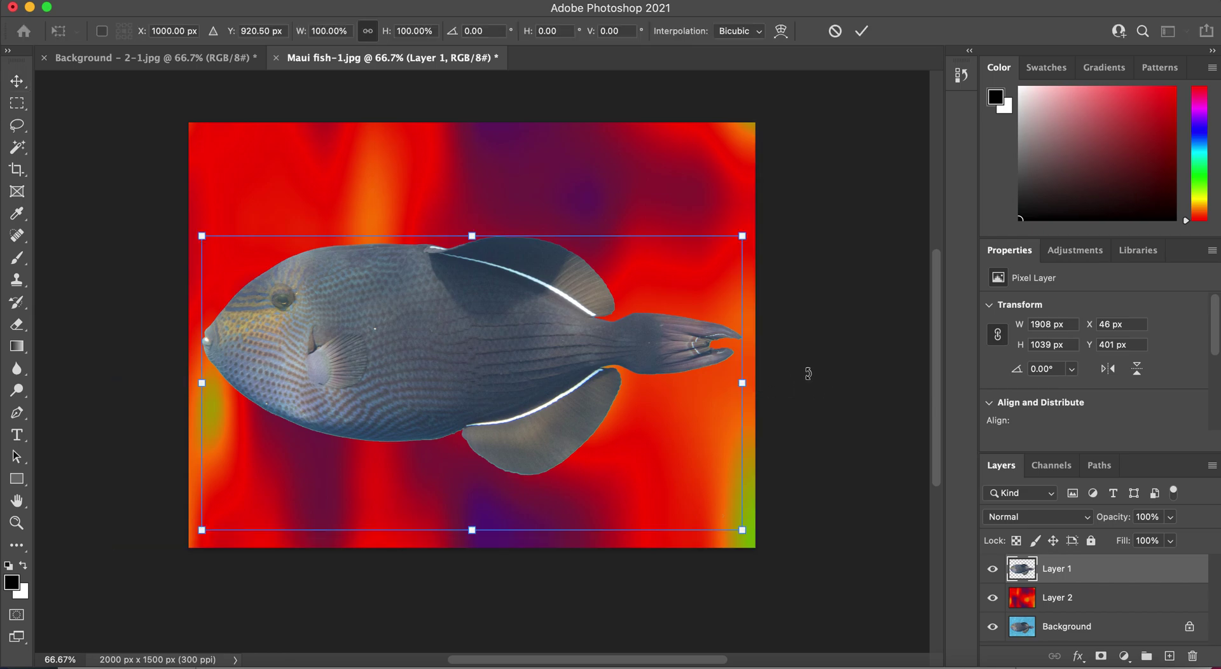
Step: Scale the fish to about 97.44% and distort its top-right corner, then apply the transform
left_click_drag(741, 237, 697, 249)
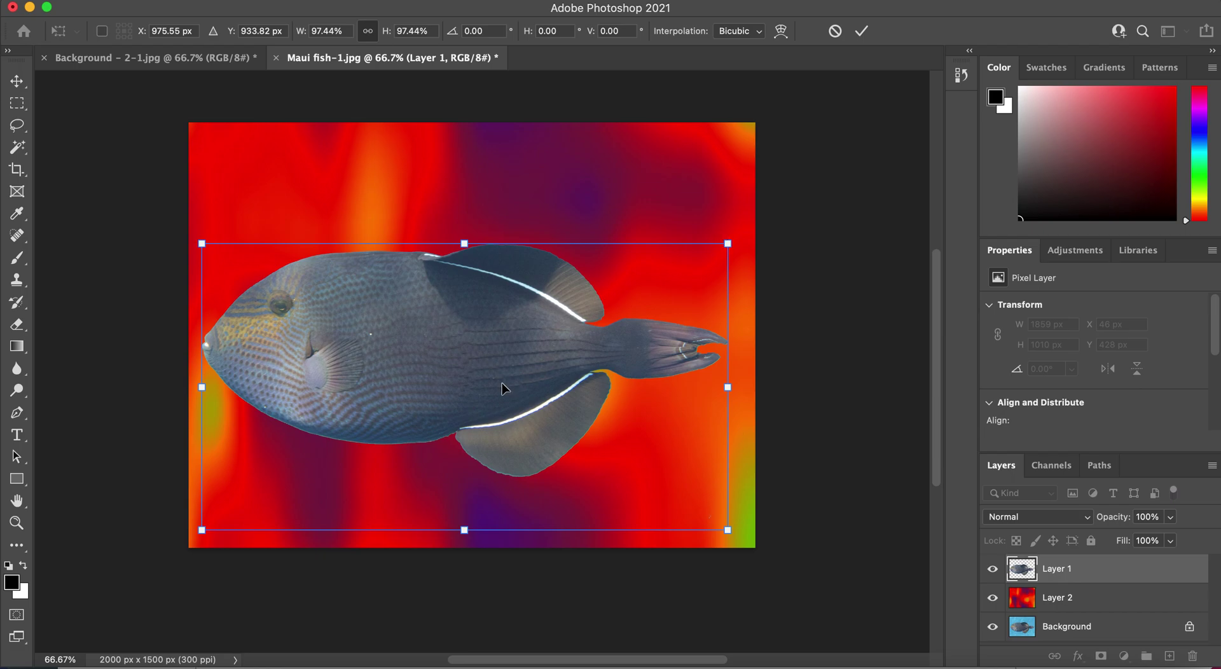
left_click_drag(505, 389, 503, 366)
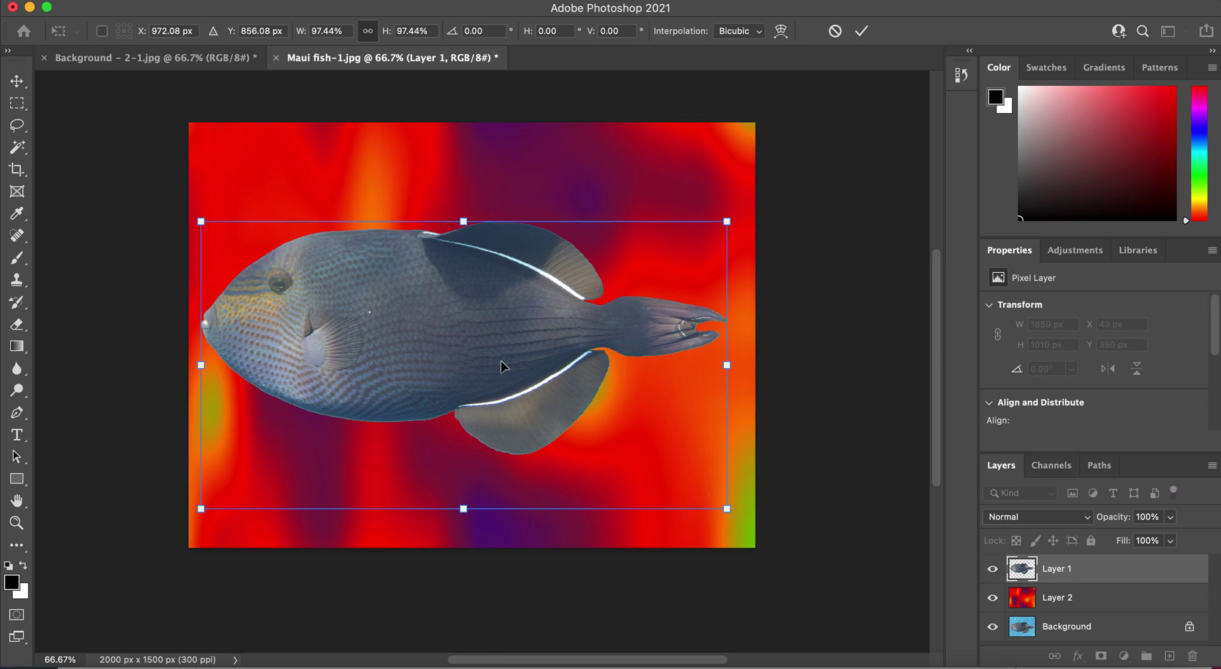
right_click(503, 366)
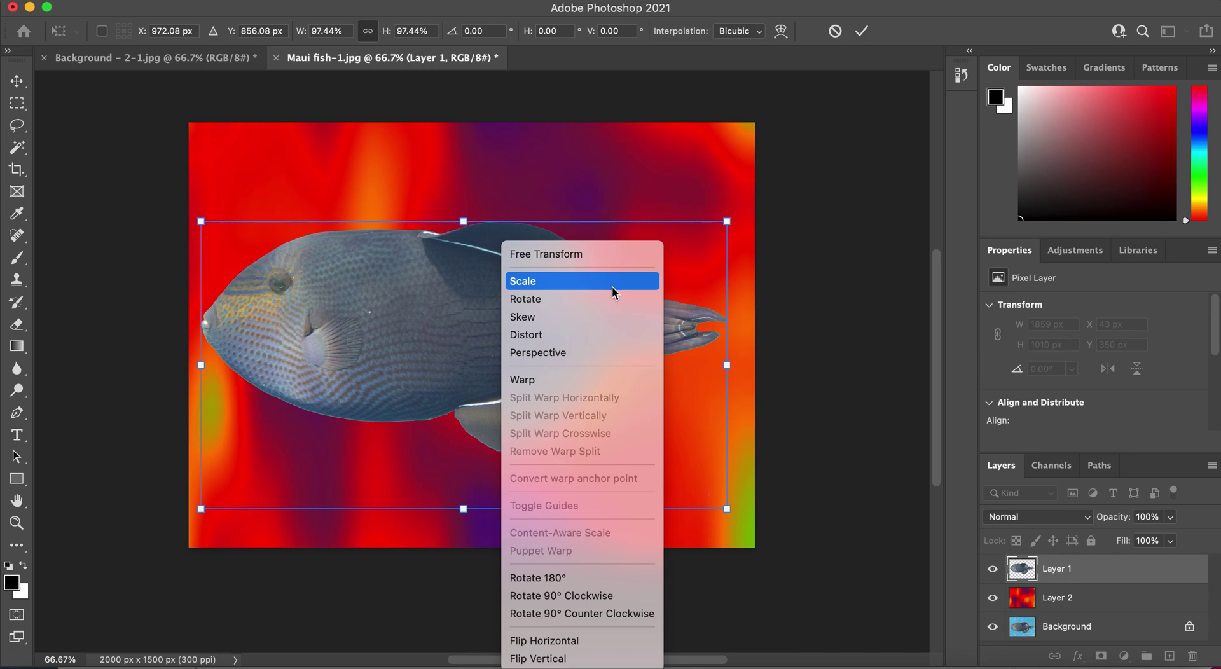
left_click(580, 334)
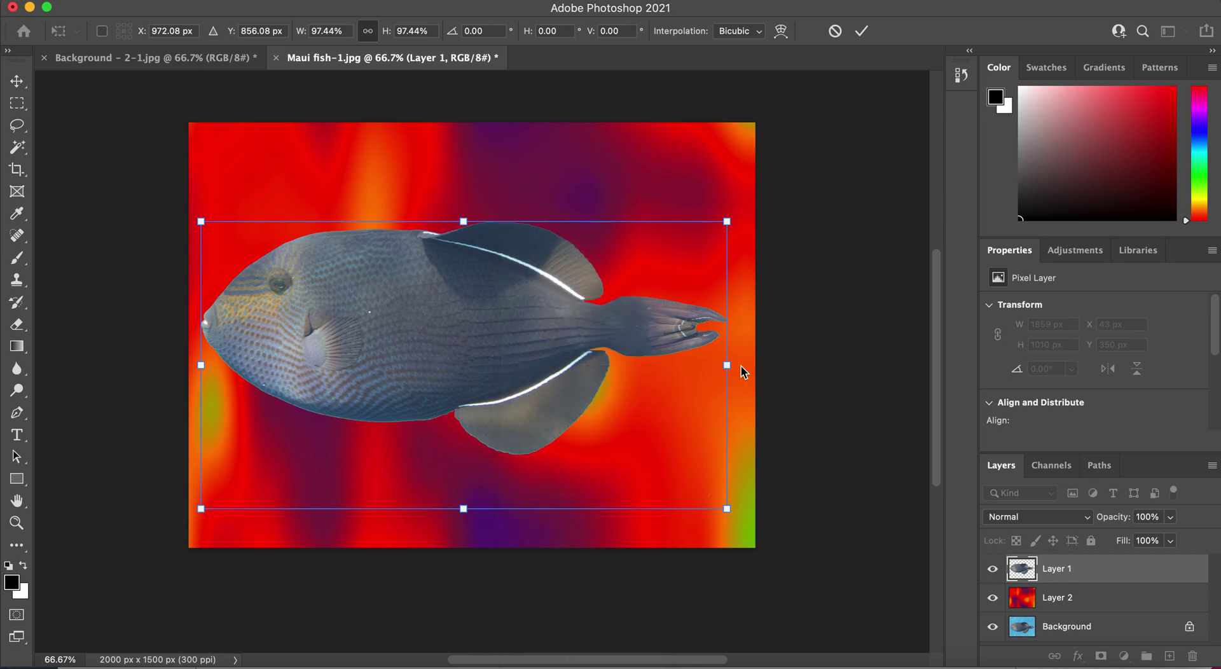
mouse_move(457, 327)
left_mouse_down()
mouse_move(464, 247)
mouse_move(465, 319)
left_mouse_up()
left_click_drag(733, 218, 703, 187)
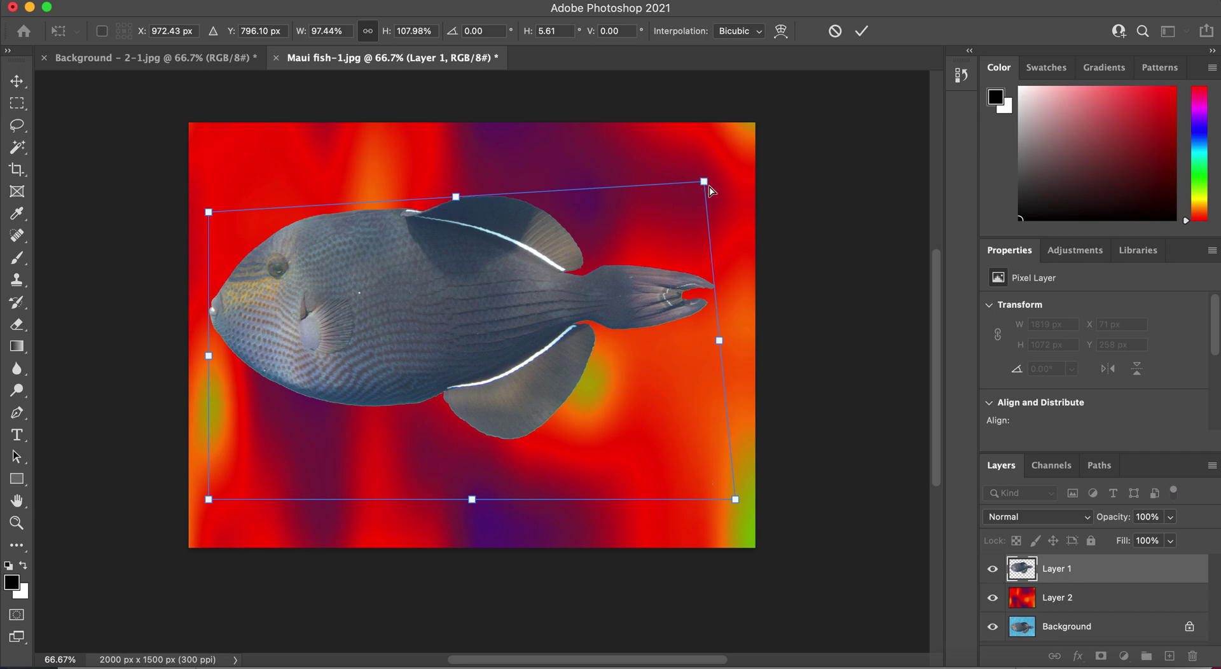
left_click_drag(709, 187, 739, 203)
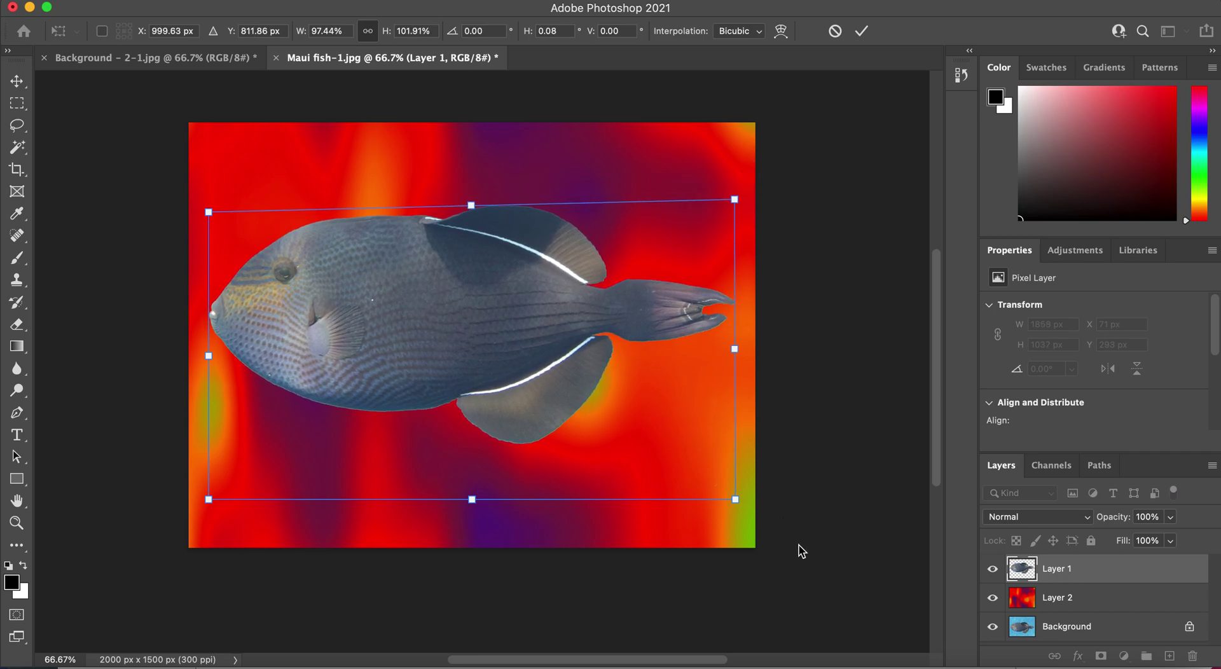
key("Return")
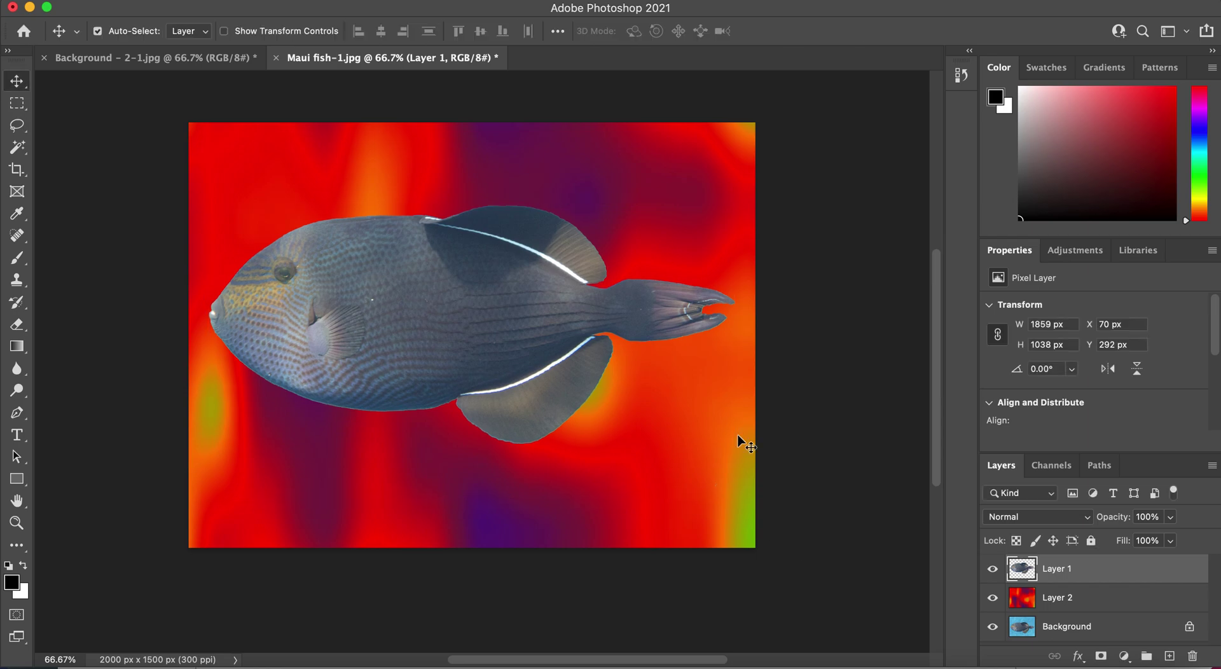
Step: Switch from the Magic Wand to the Quick Selection Tool
left_click(19, 152)
right_click(20, 154)
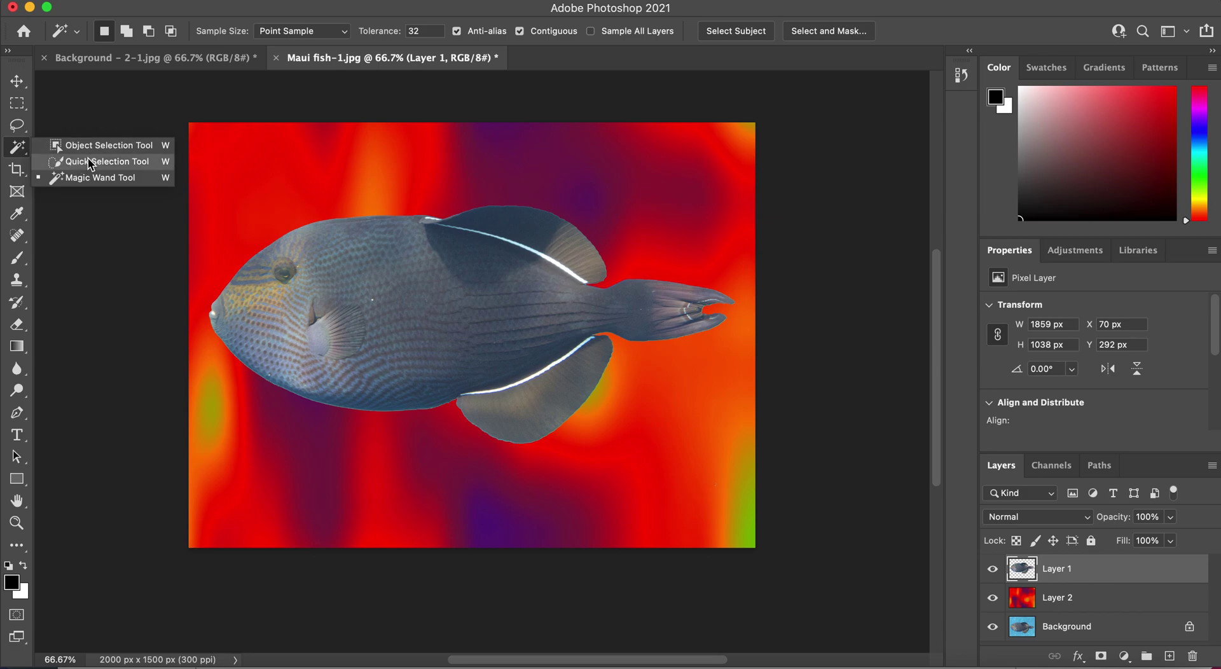
left_click(93, 163)
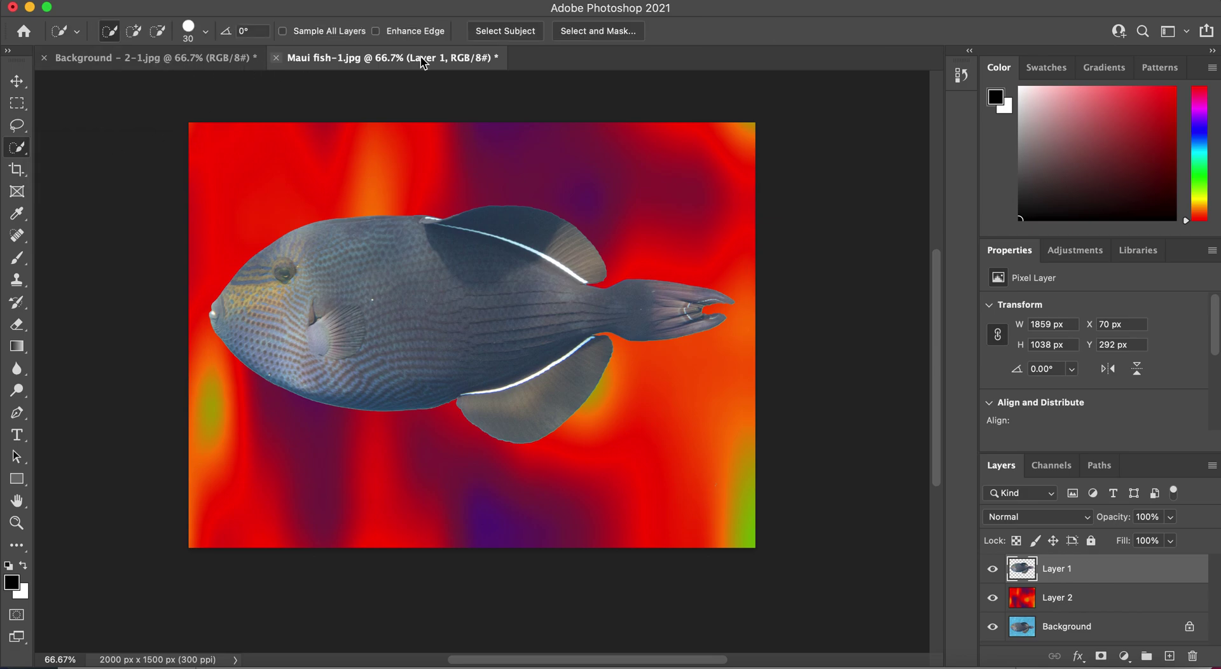
Step: Delete the red background Layer 2 and the old fish cutout Layer 1
left_click(1123, 601)
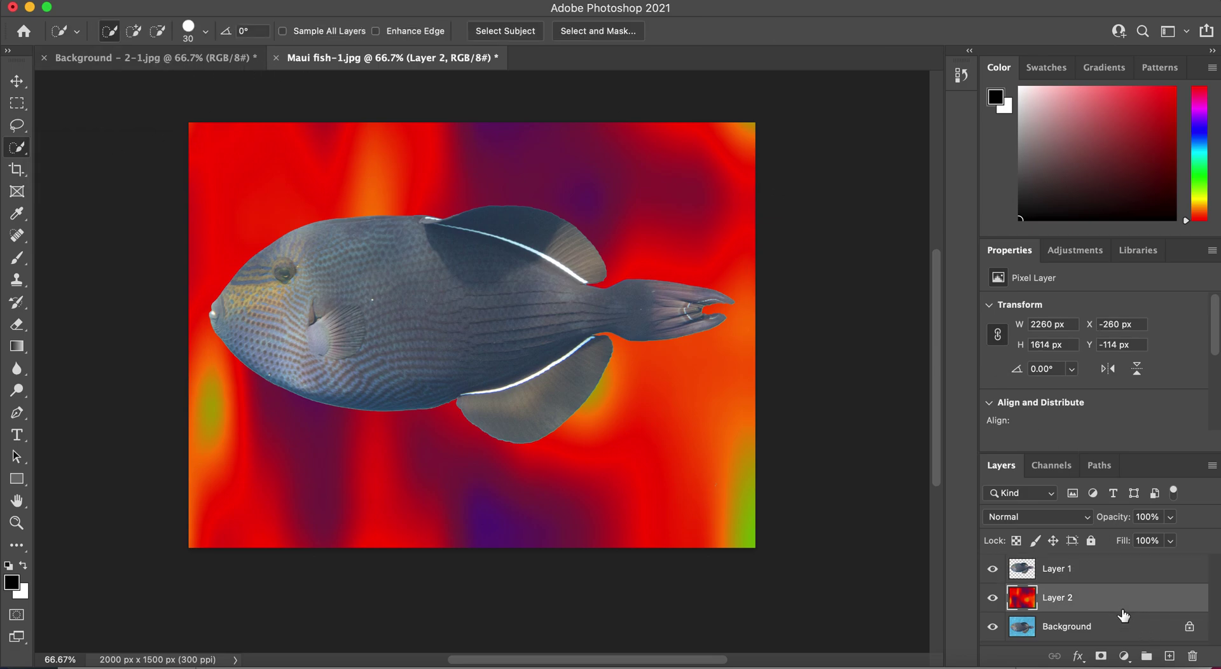
key("BackSpace")
left_click(1109, 575)
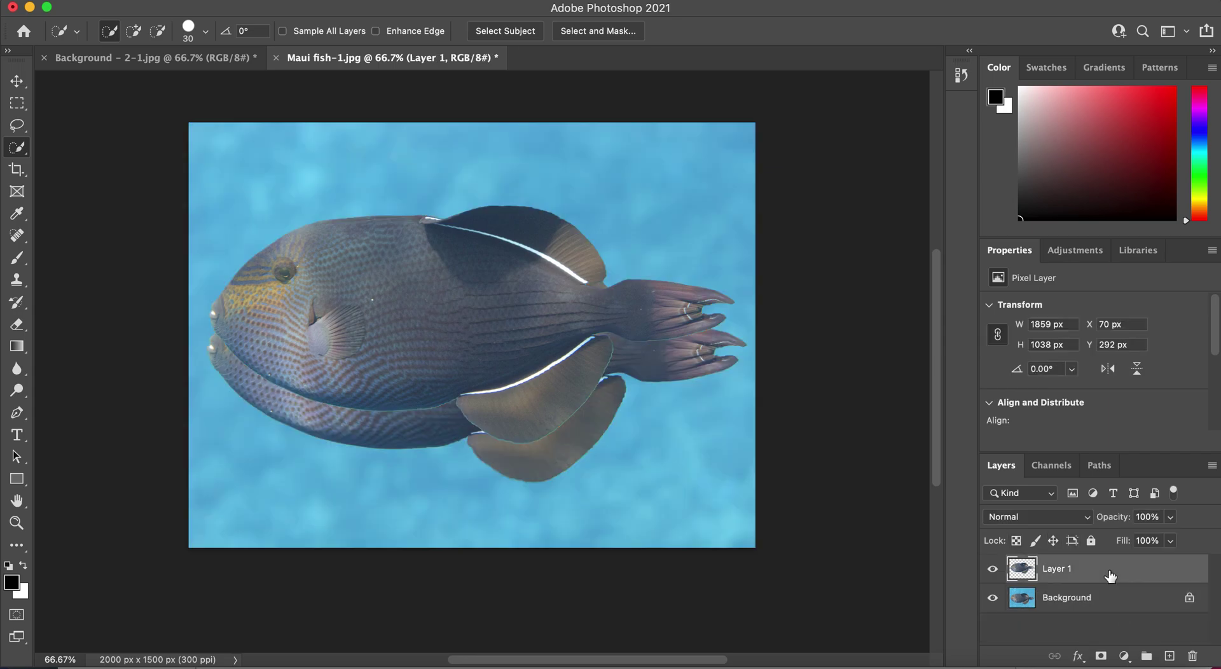
key("BackSpace")
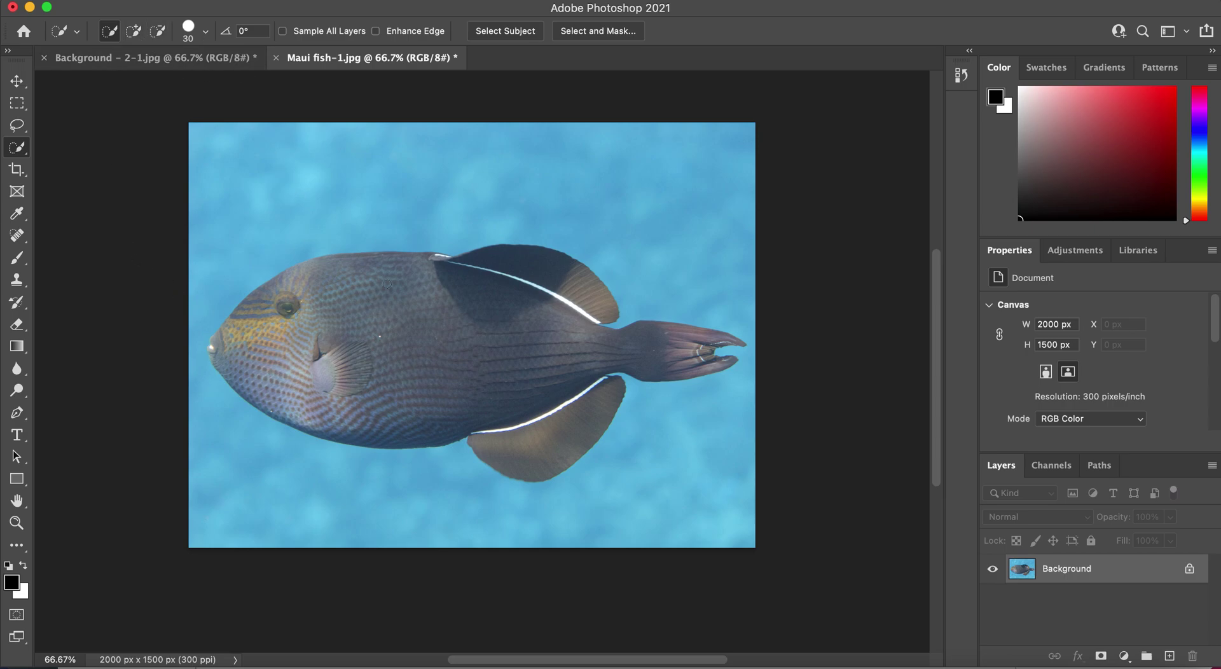
left_click(135, 32)
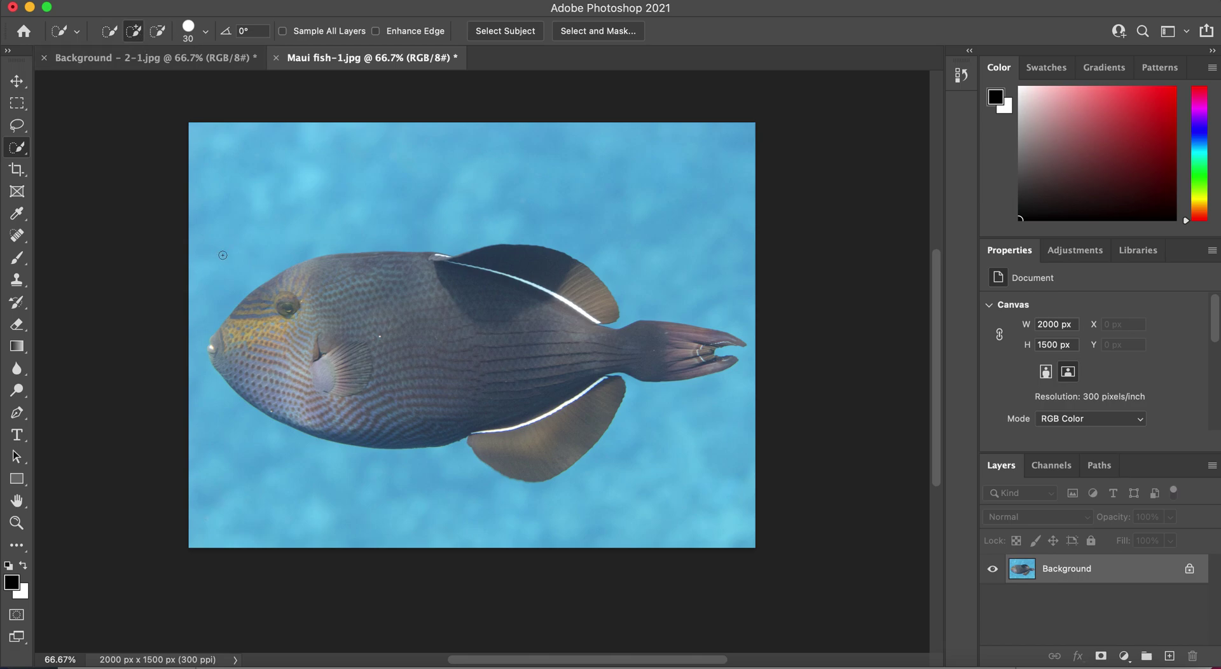
Step: Brush the Quick Selection over the fish body and lower fin, then add the fin-tip highlight at 300% zoom
mouse_move(311, 313)
left_mouse_down()
mouse_move(342, 326)
mouse_move(366, 303)
mouse_move(356, 297)
mouse_move(374, 384)
mouse_move(445, 318)
mouse_move(528, 280)
mouse_move(559, 299)
left_mouse_up()
left_click(541, 446)
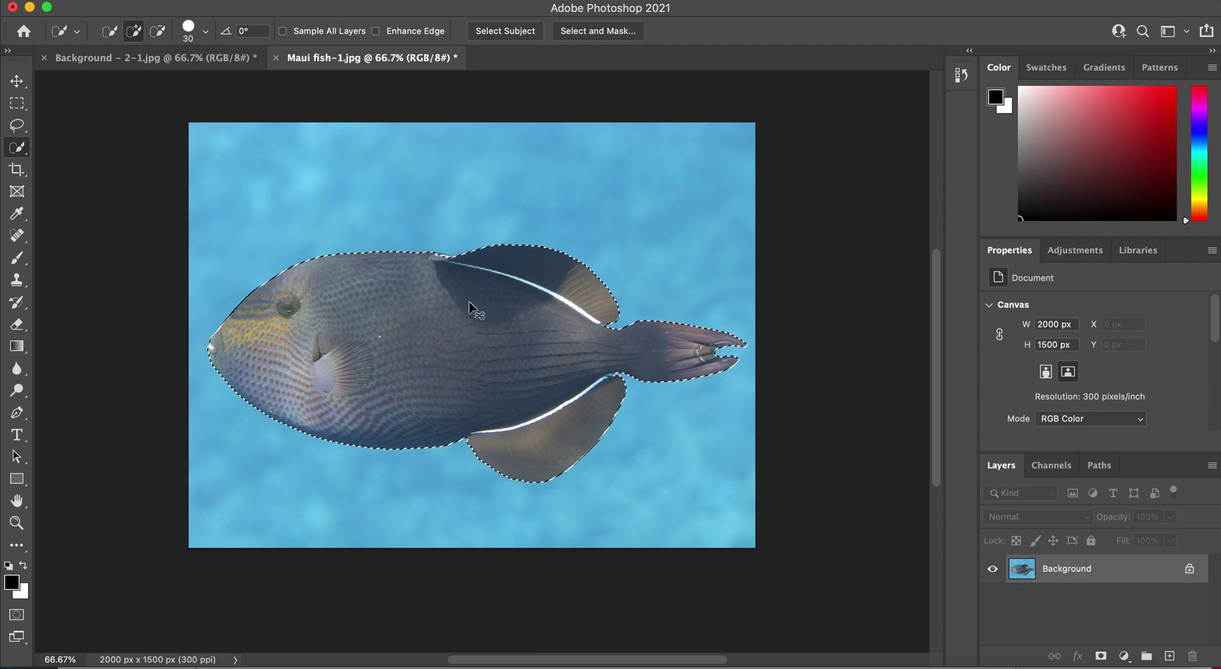
key("super+equal")
key("super+equal")
key("super+equal")
scroll(468, 302, "up", 10)
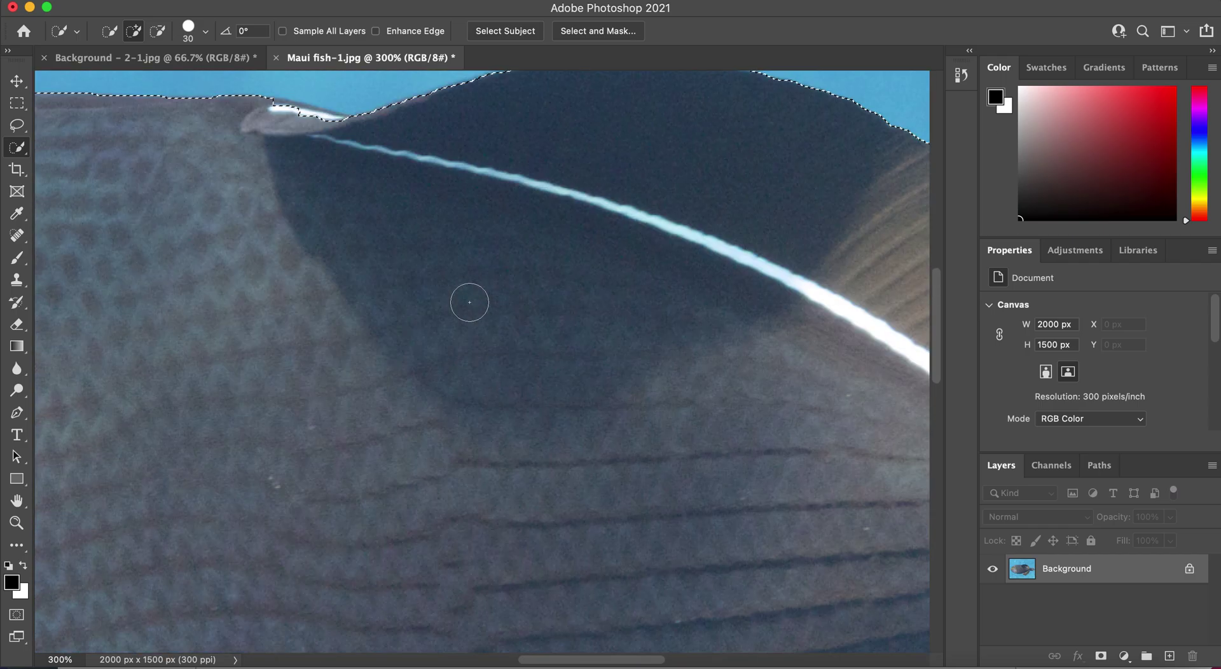
scroll(469, 301, "down", 5)
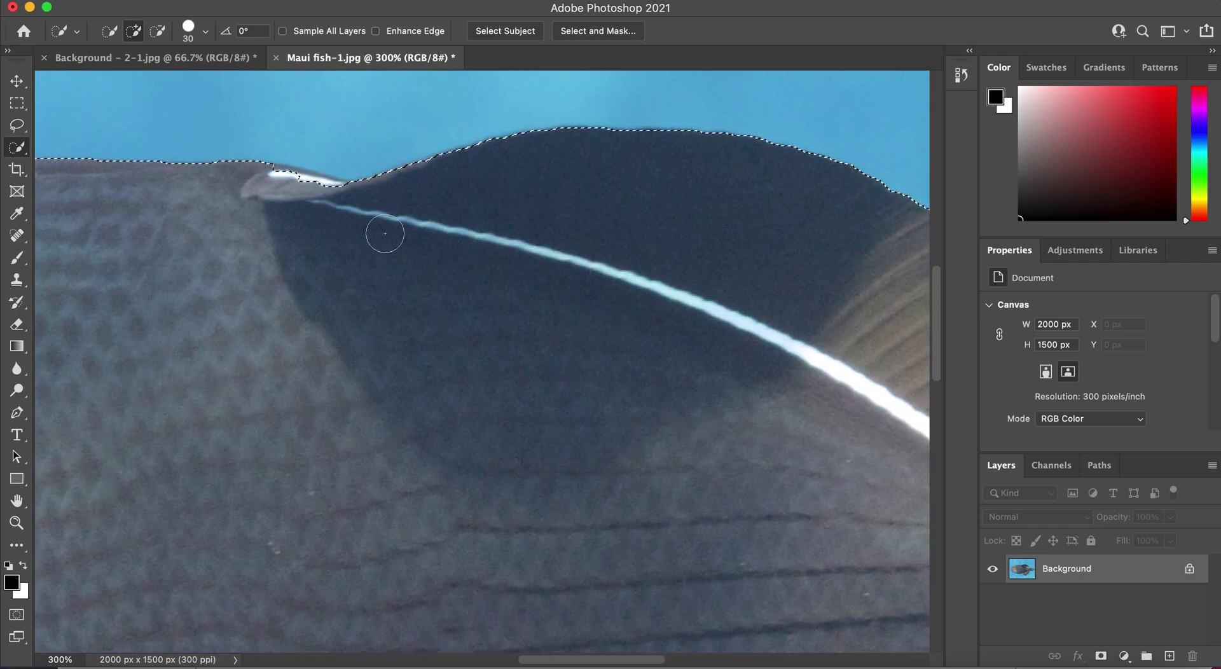
left_click(280, 185)
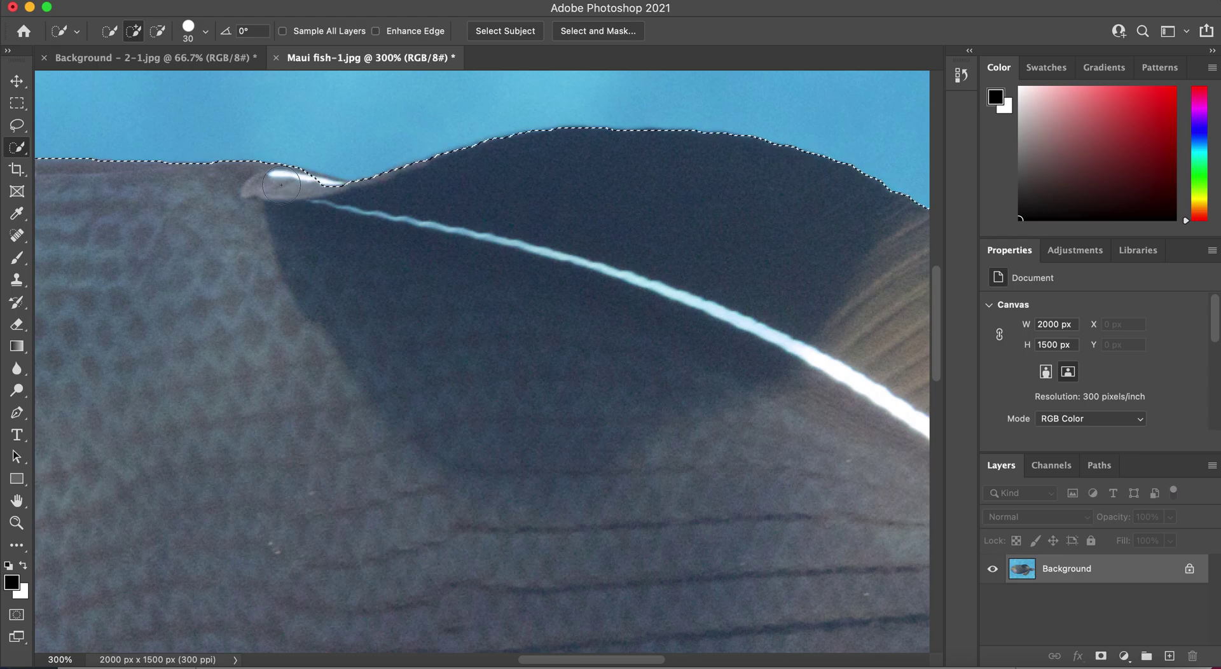
left_click(319, 196)
Step: Clean the selection around the rear dorsal fin by subtracting stray water, then zoom out to 66.7%
left_click_drag(486, 257, 3, 191)
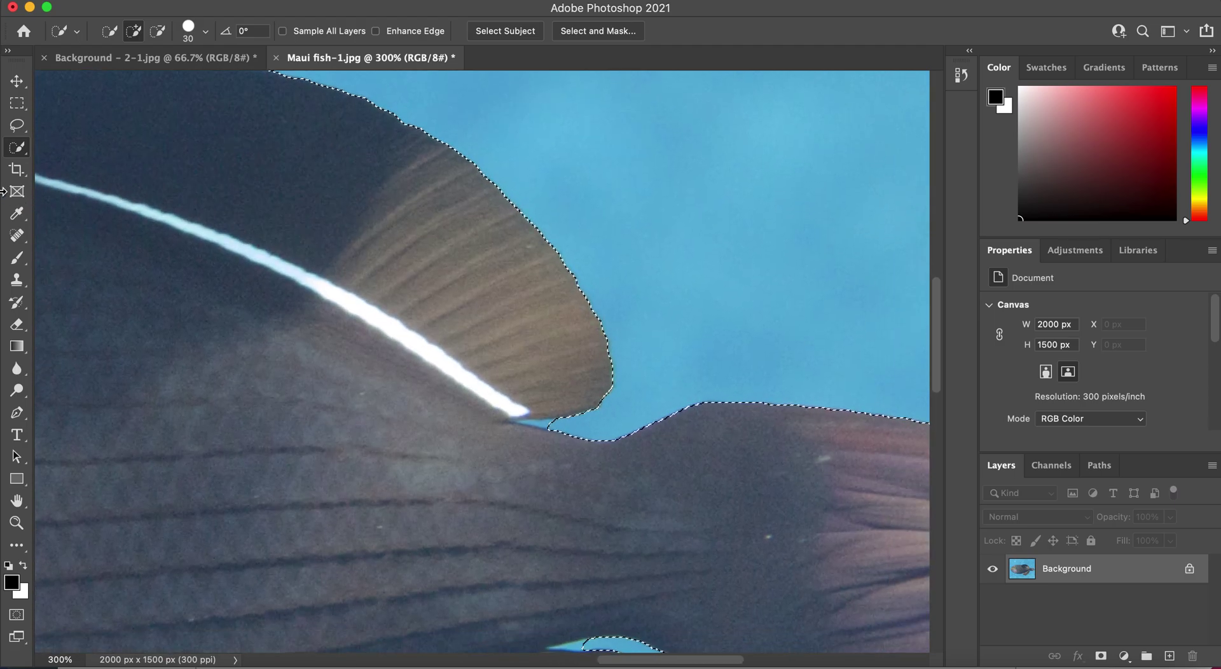
left_click(158, 32)
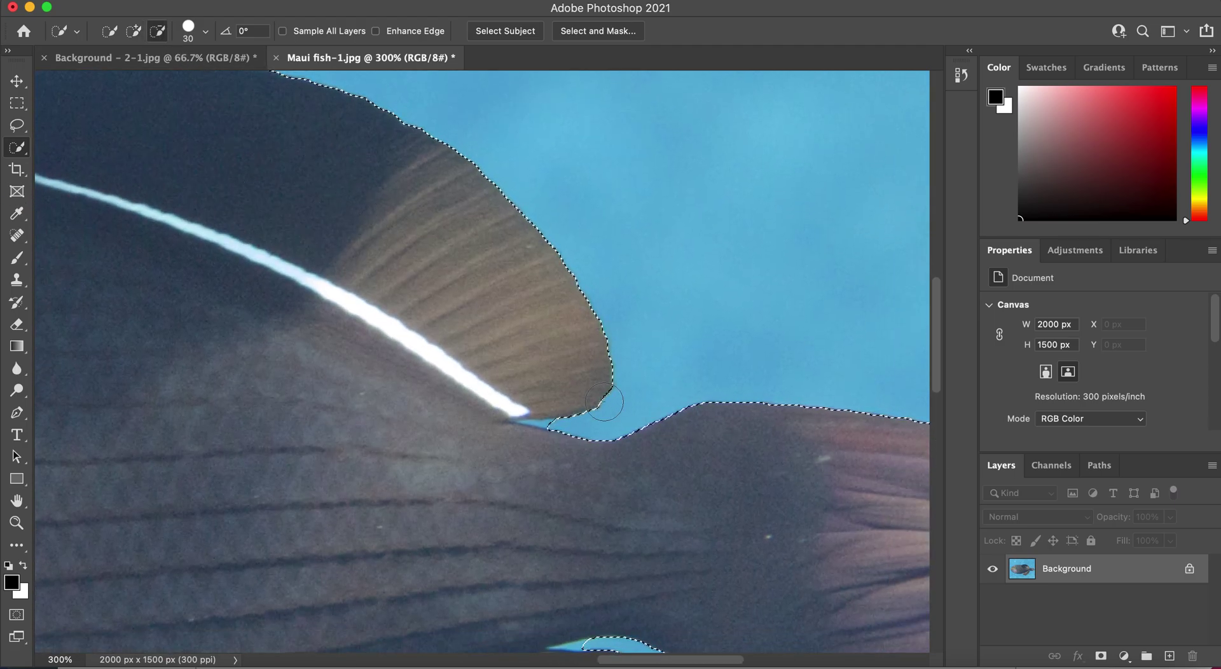
left_click(134, 31)
left_click(579, 219)
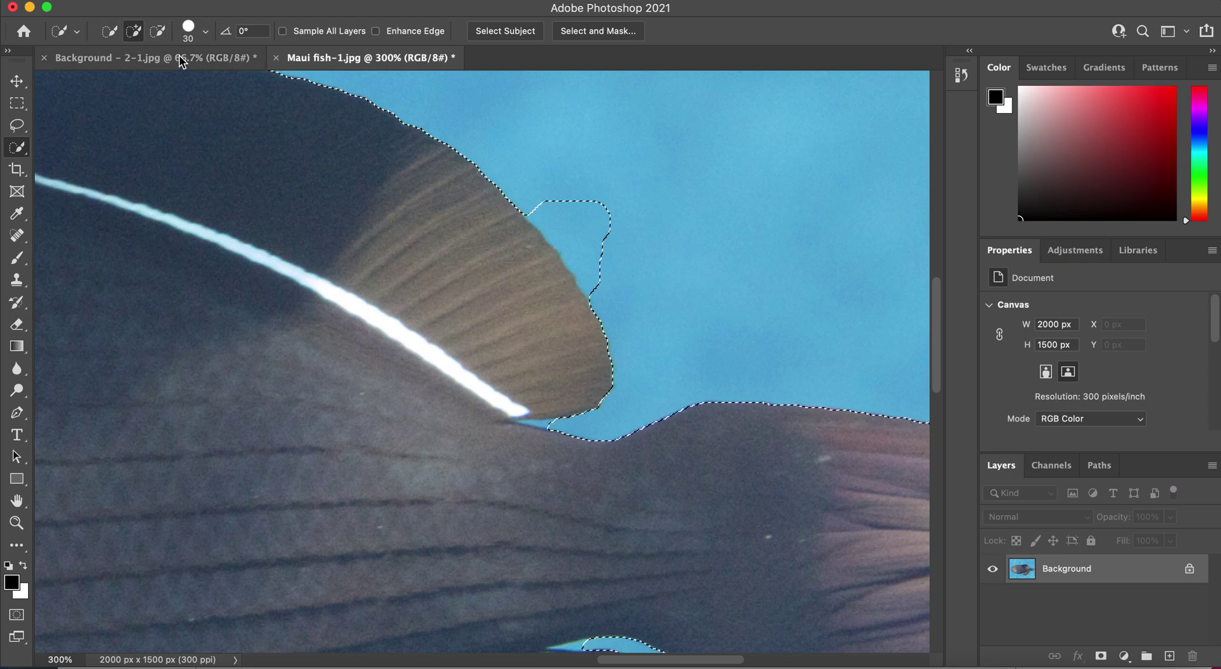
left_click(154, 35)
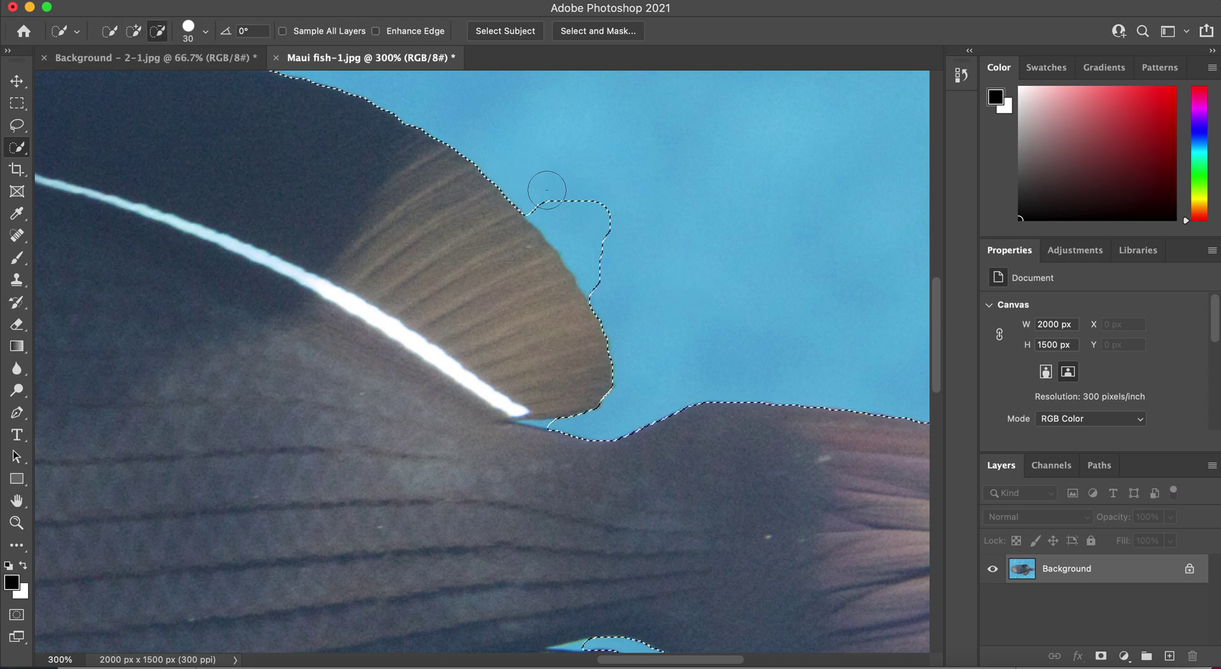
left_click_drag(548, 190, 577, 223)
left_click(597, 265)
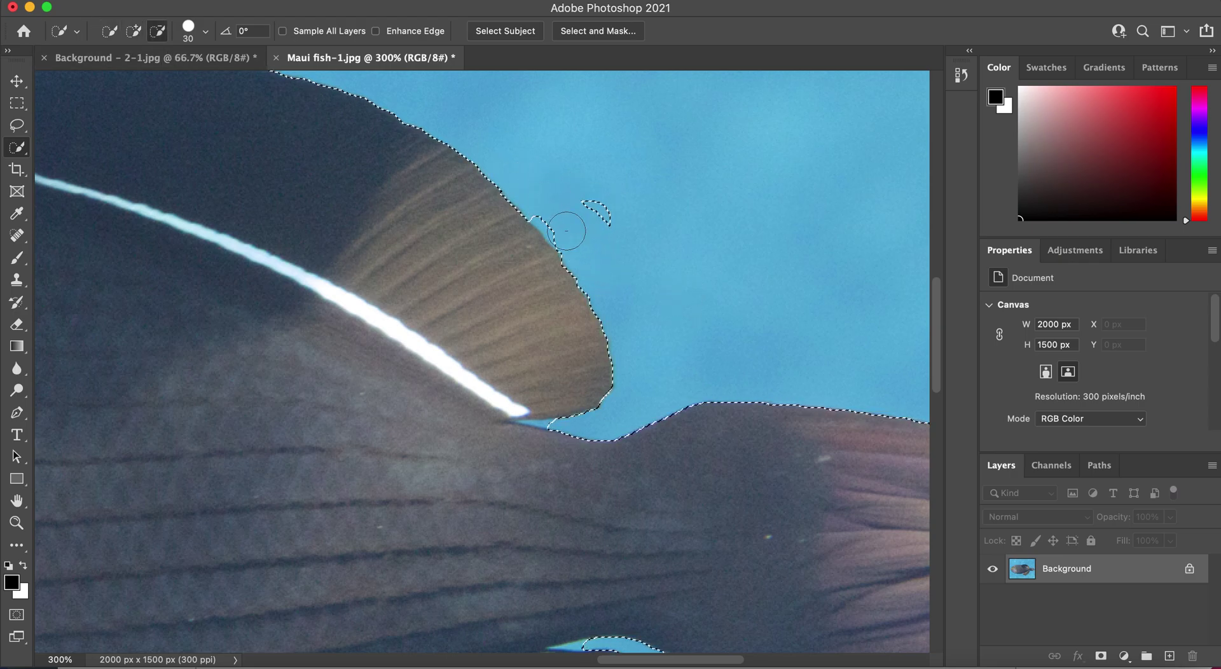
left_click_drag(545, 199, 562, 230)
left_click(592, 204)
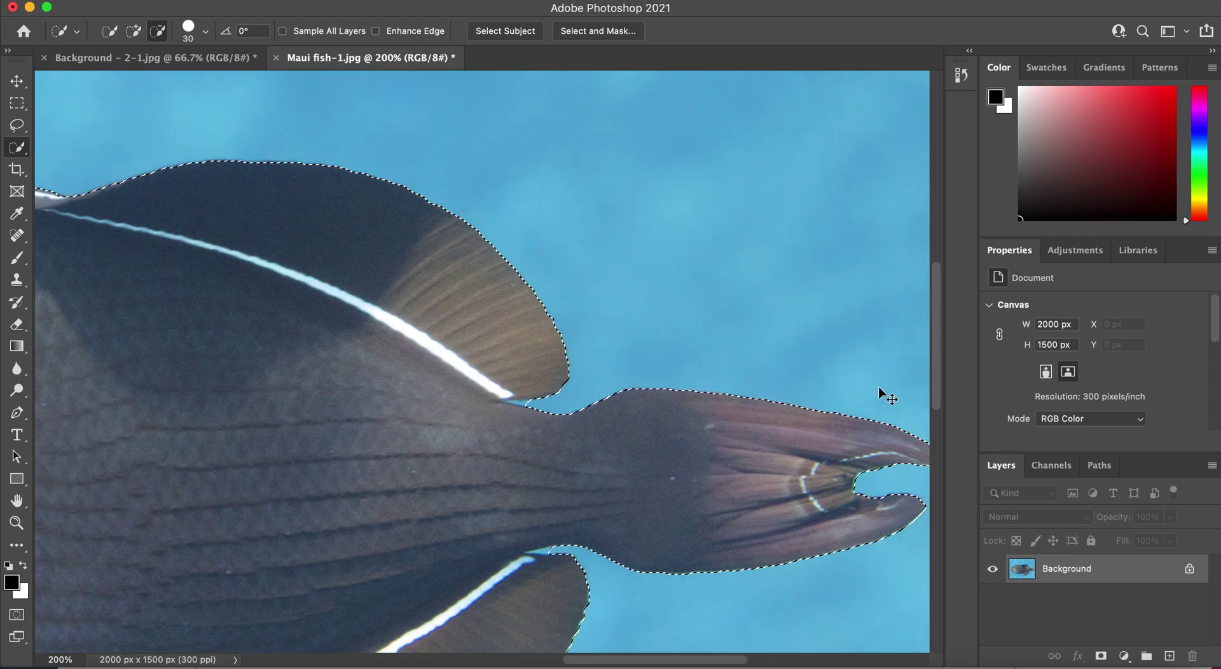
key("super+minus")
key("super+minus")
key("super+minus")
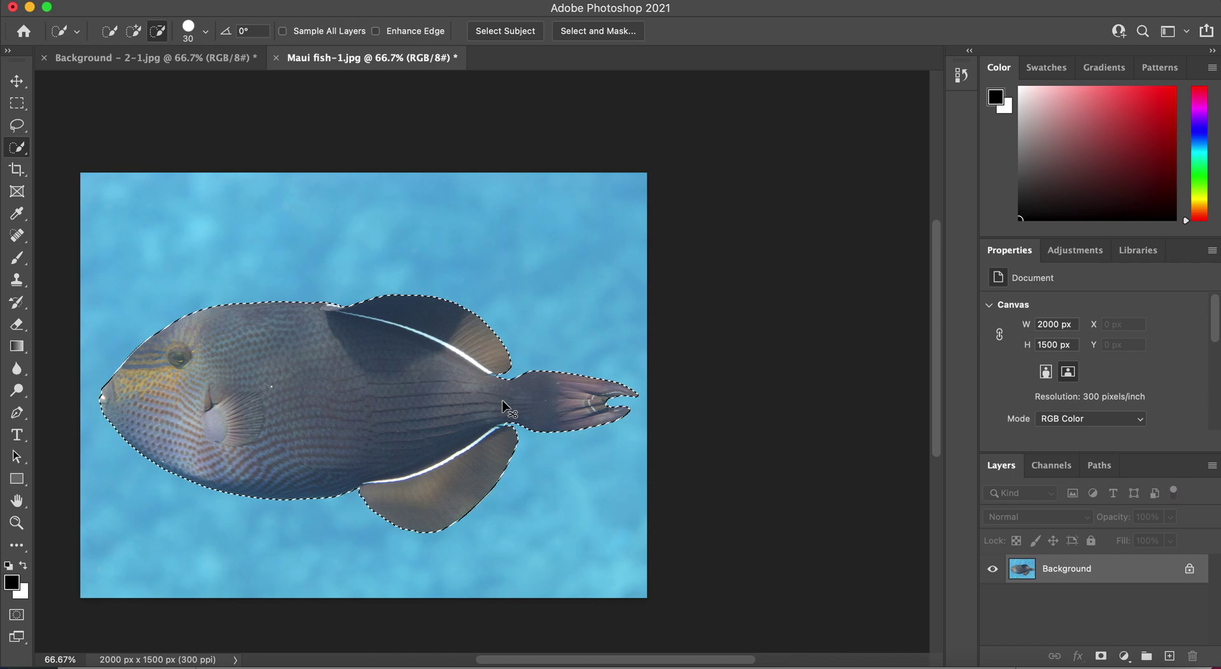
Step: Drag the selected fish with the Move tool onto Background-2-1.jpg, placing it at X 97, Y 463
key("super+plus")
key("super+minus")
key("v")
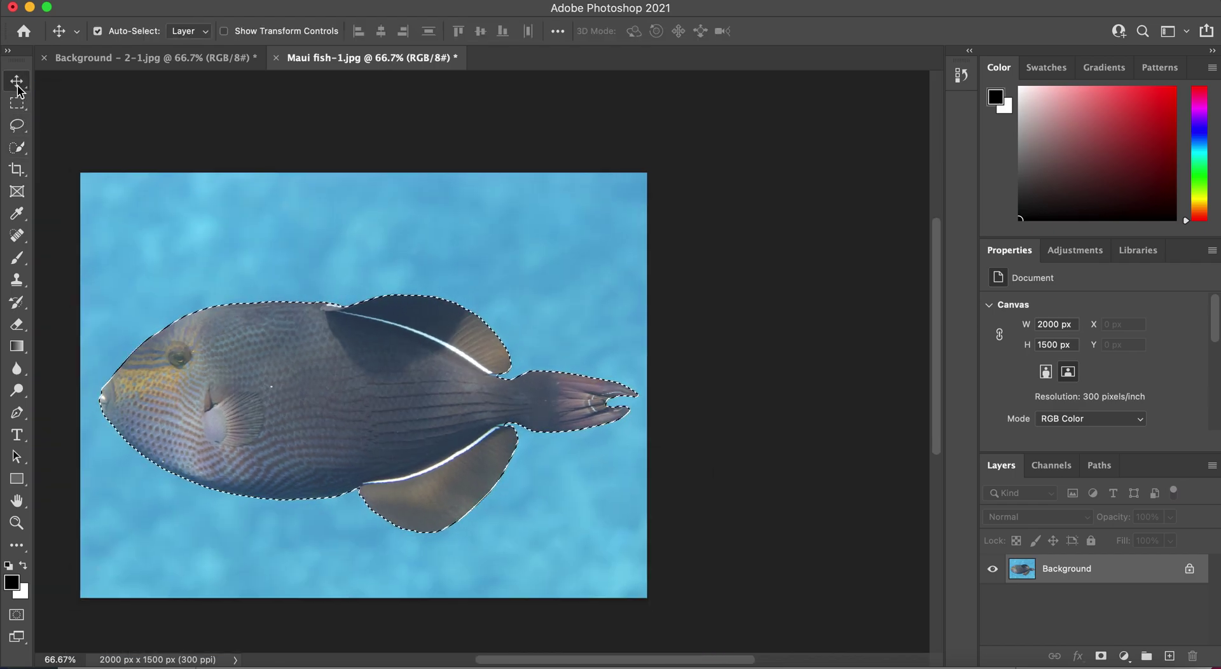
left_click_drag(305, 416, 239, 66)
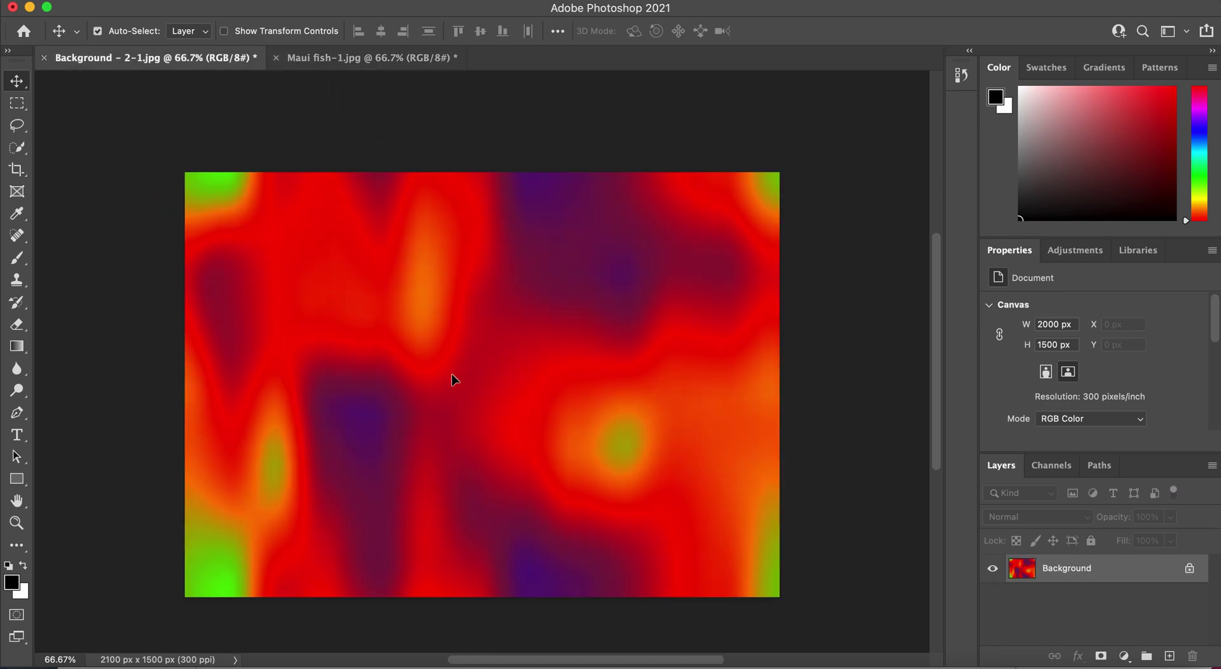
left_click_drag(454, 380, 424, 427)
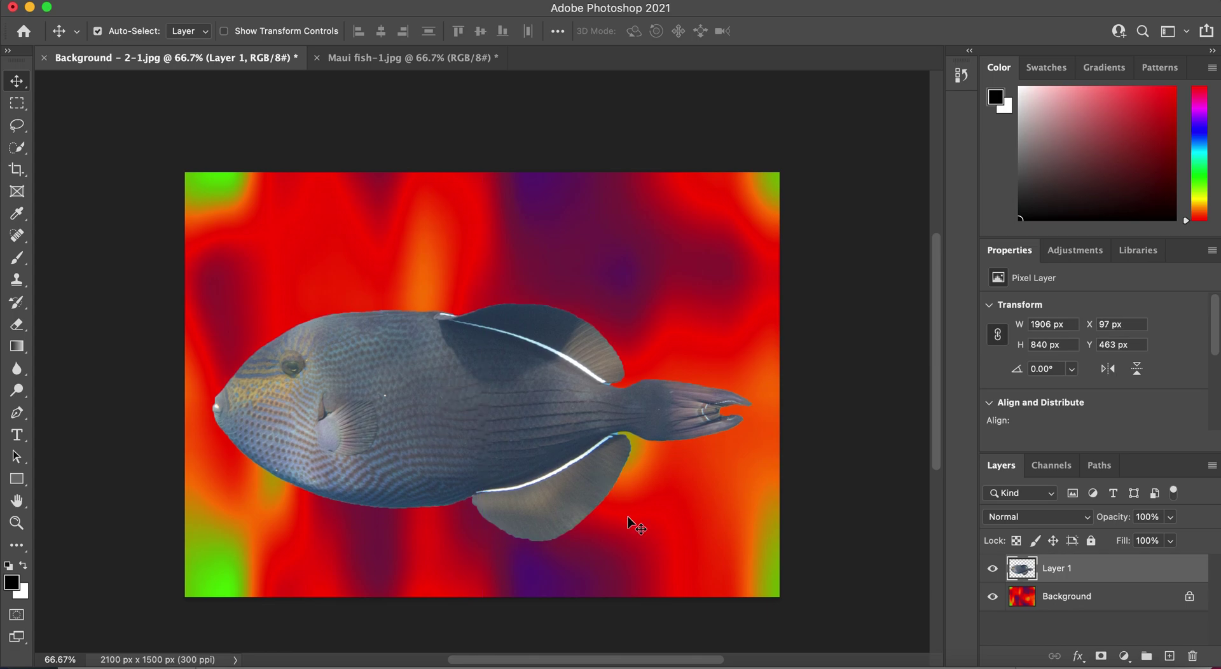